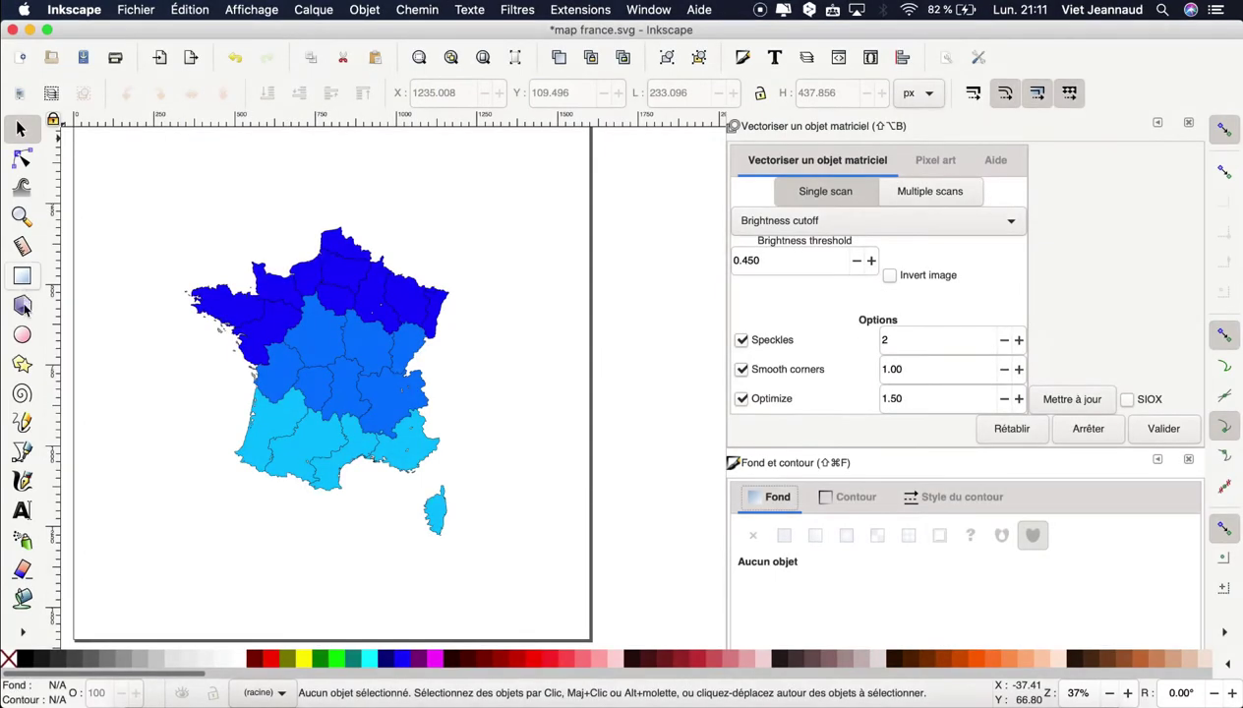
Step: Draw a black, magenta-outlined 3-corner triangle to the right of the France map
left_click(24, 369)
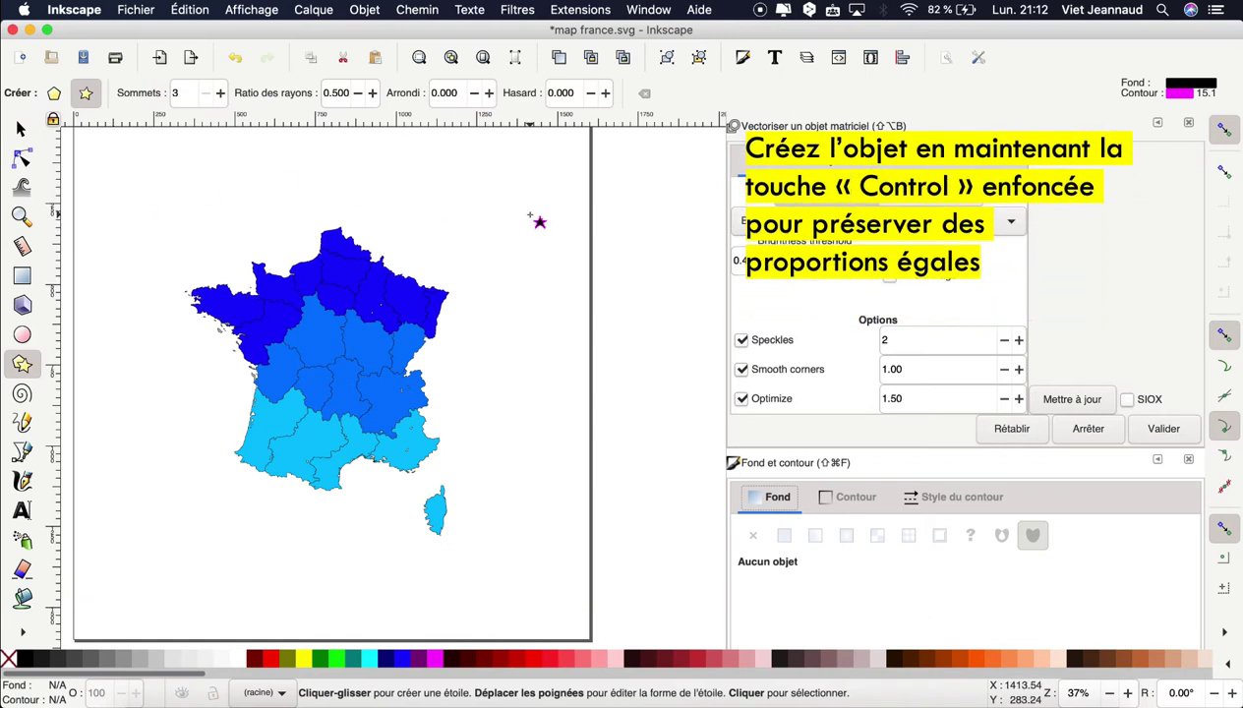
left_click_drag(530, 226, 565, 263)
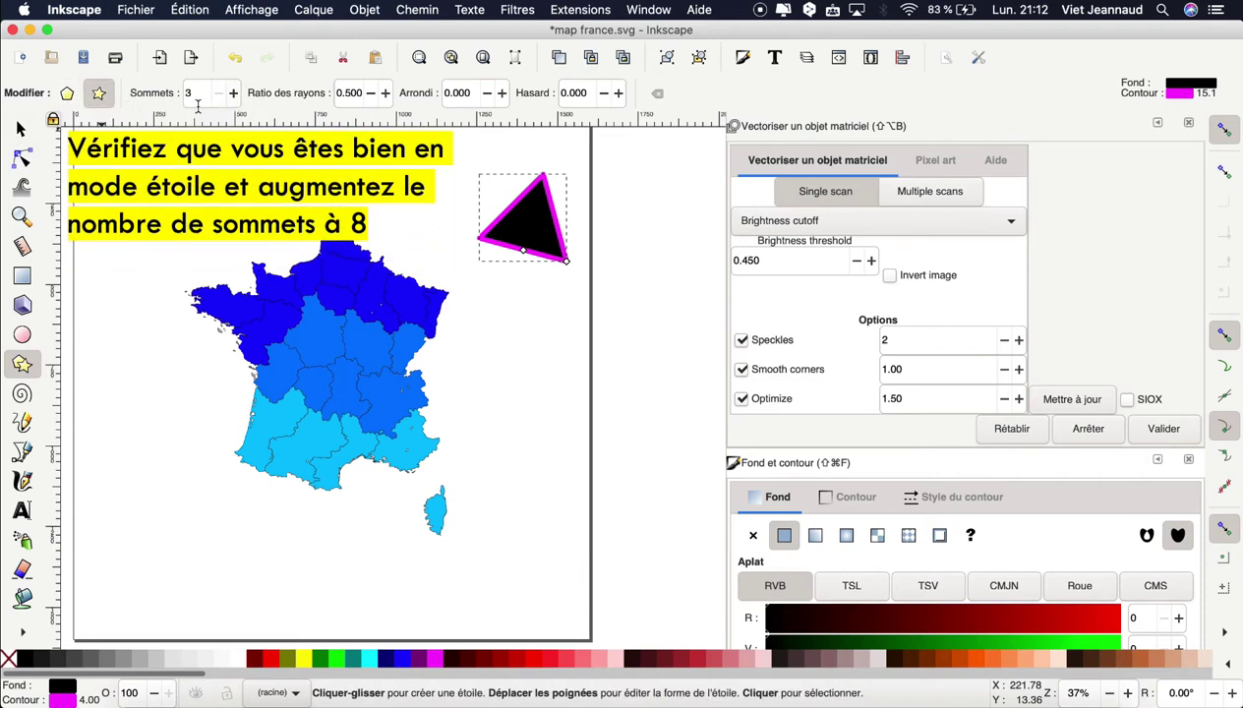
Step: Raise the shape's corner count to 8, turning the triangle into an 8-pointed star
left_click(233, 93)
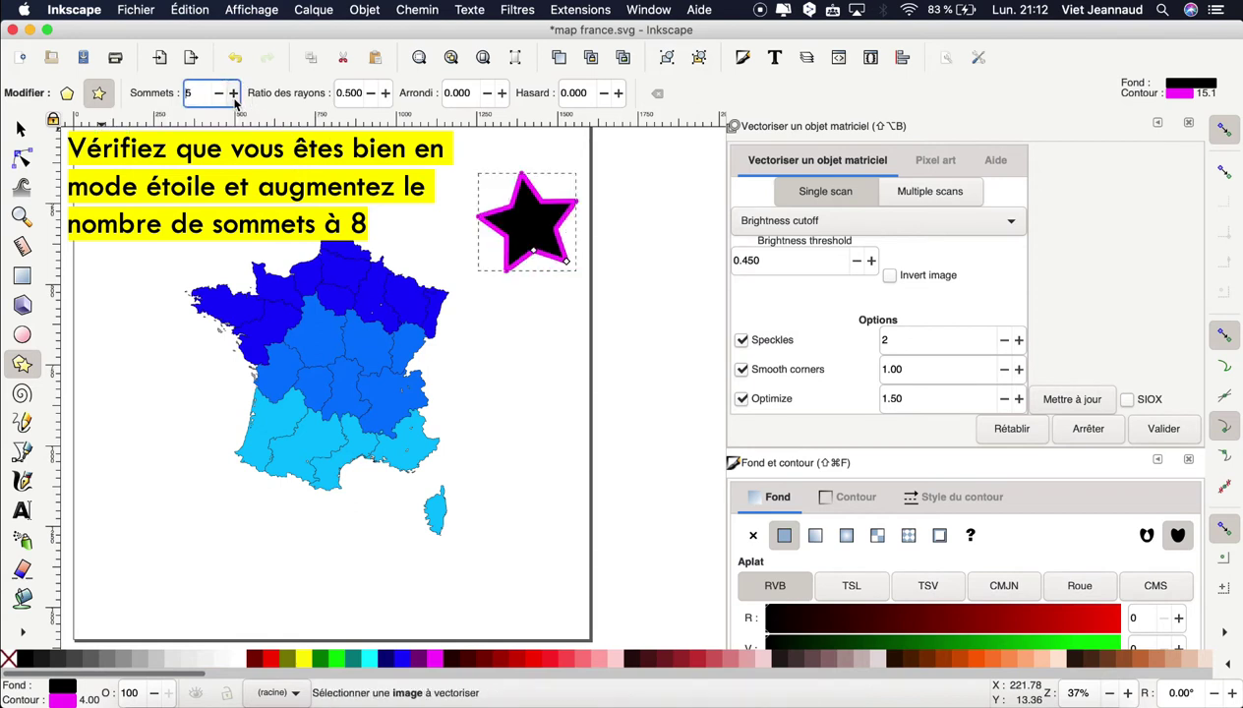
left_click(233, 93)
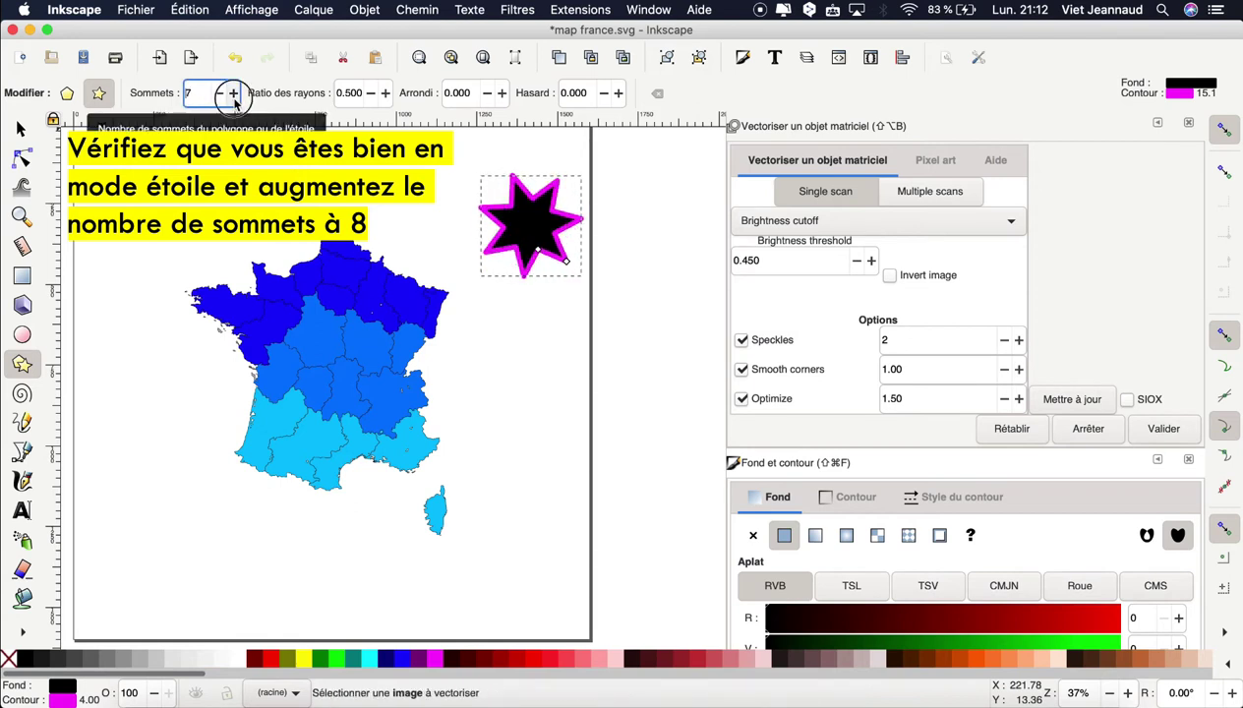
left_click(233, 94)
double_click(196, 92)
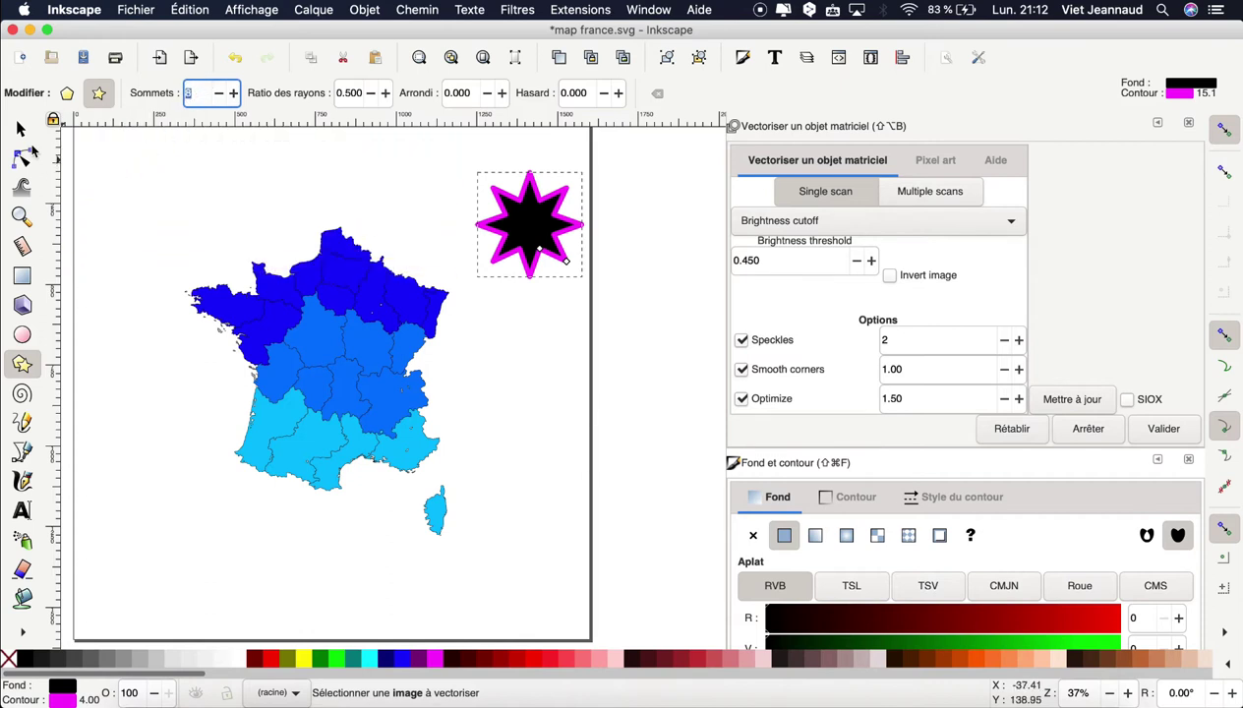
left_click(24, 133)
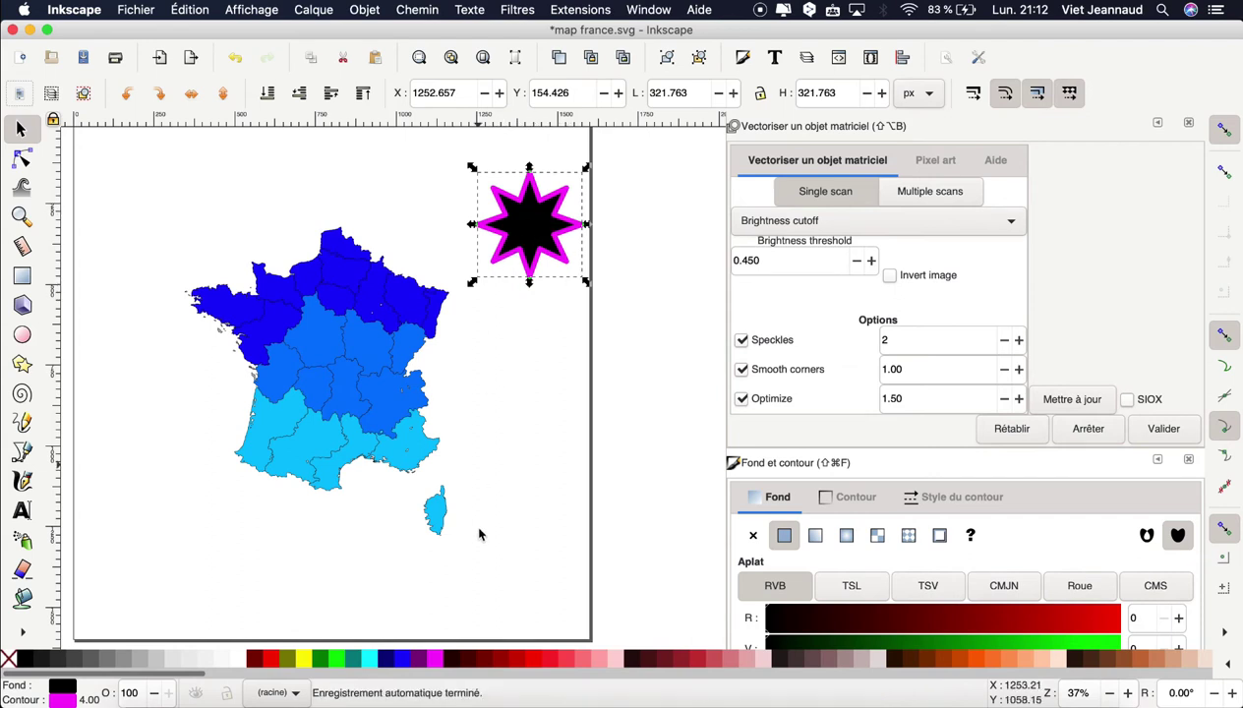
Step: Fill the star orange-yellow (ffba00ff)
left_click(306, 661)
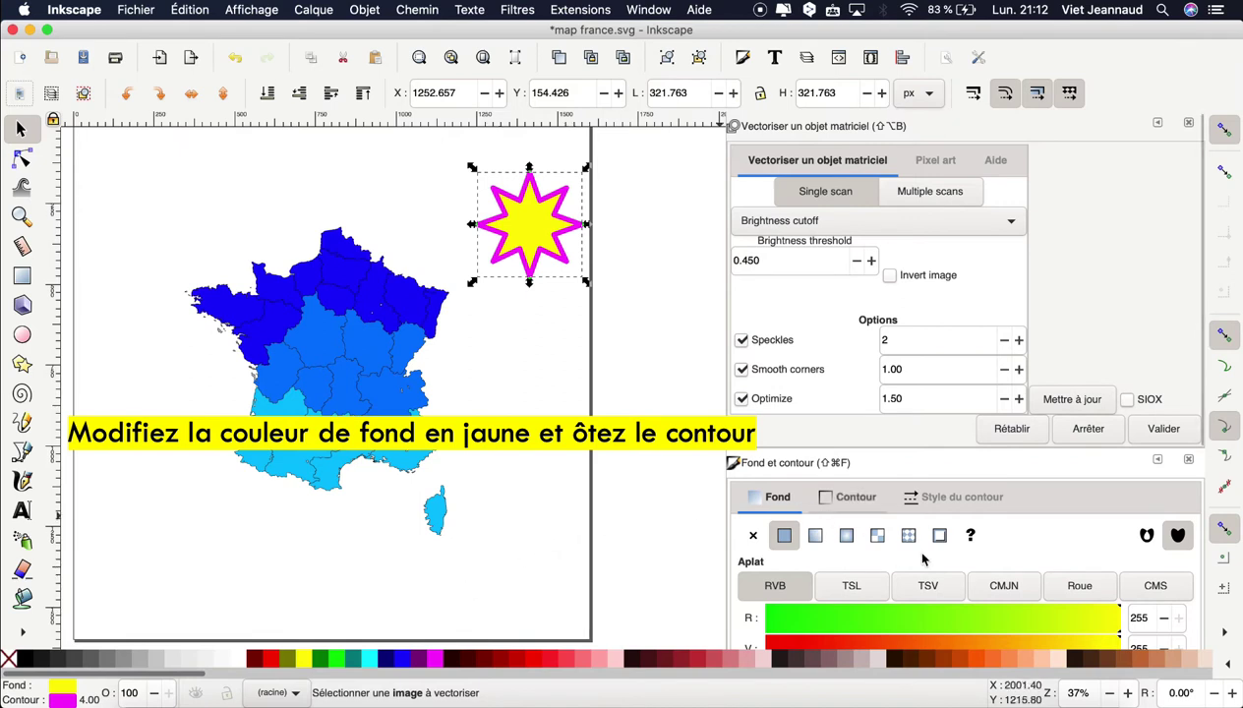
scroll(885, 394, "down", 5)
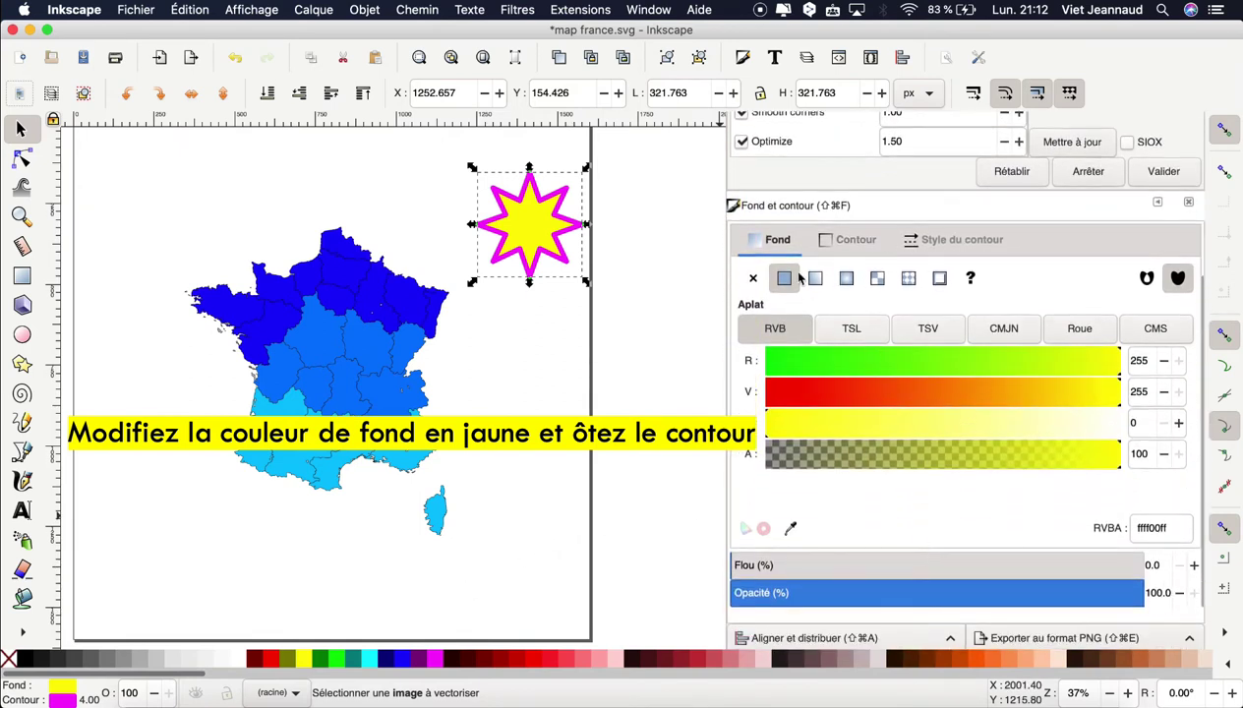
left_click_drag(1056, 391, 1025, 401)
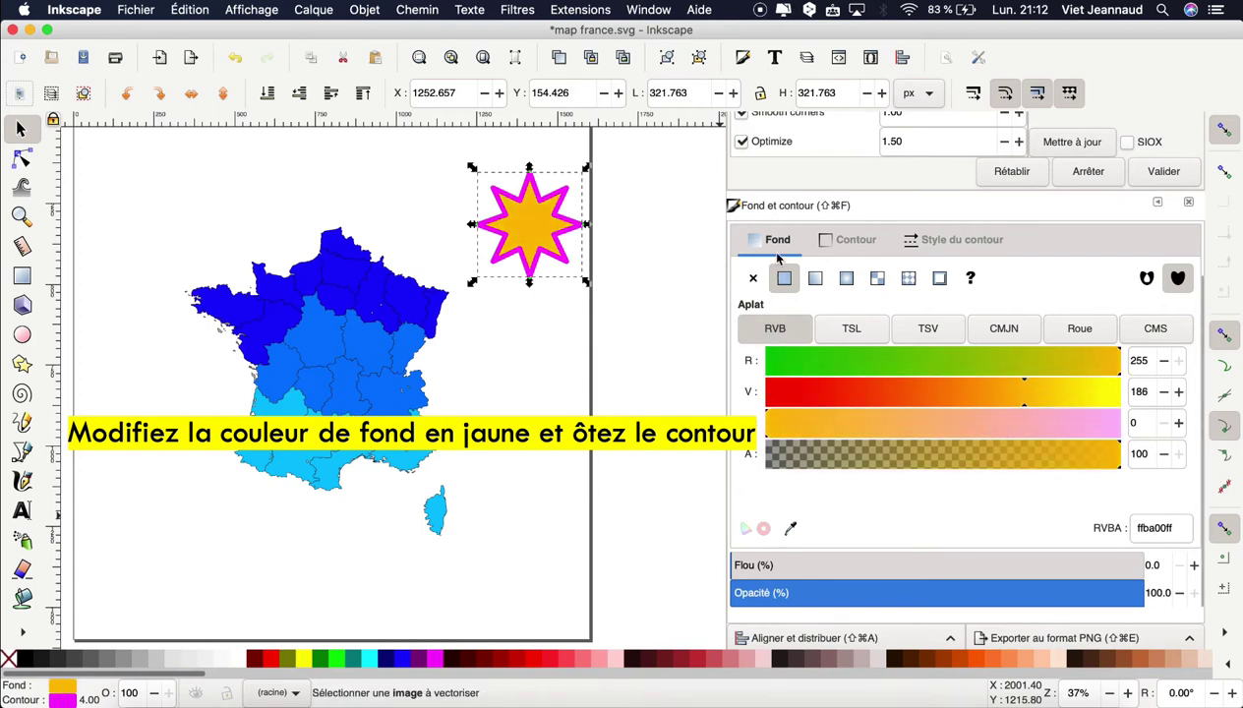
Step: Remove the star's magenta outline and move it lower beside the map
left_click(842, 247)
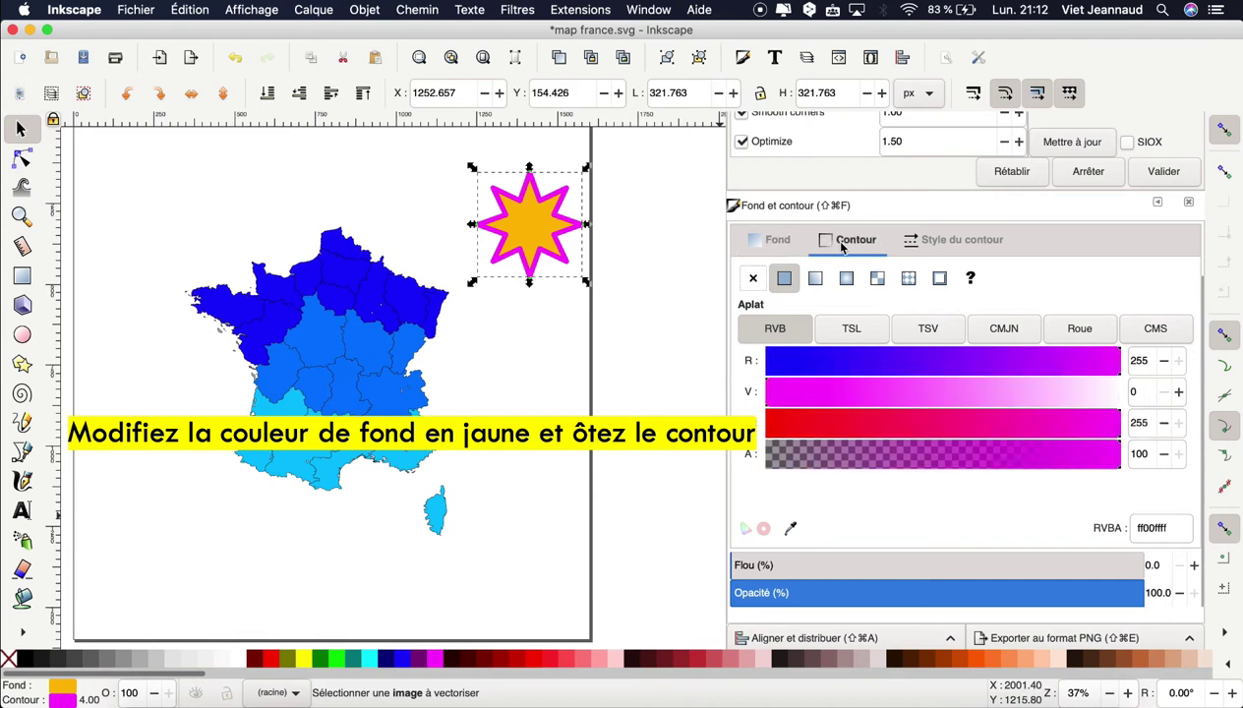
left_click(753, 280)
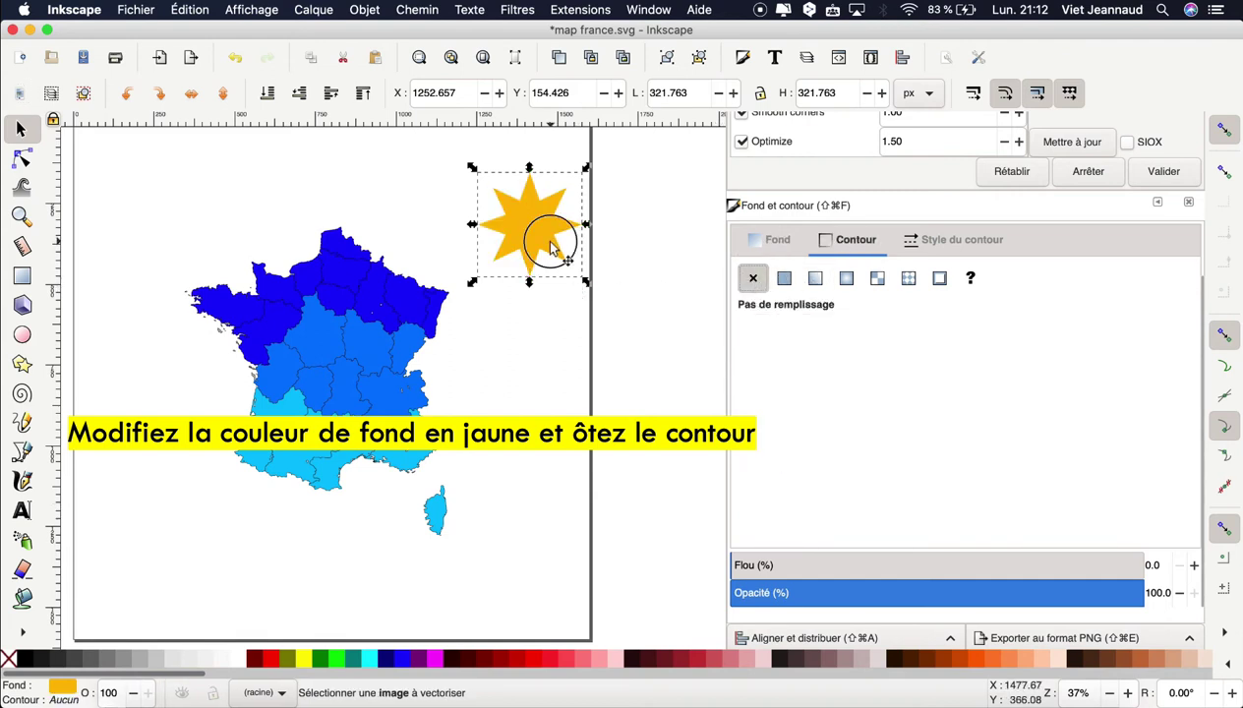
left_click_drag(555, 245, 550, 395)
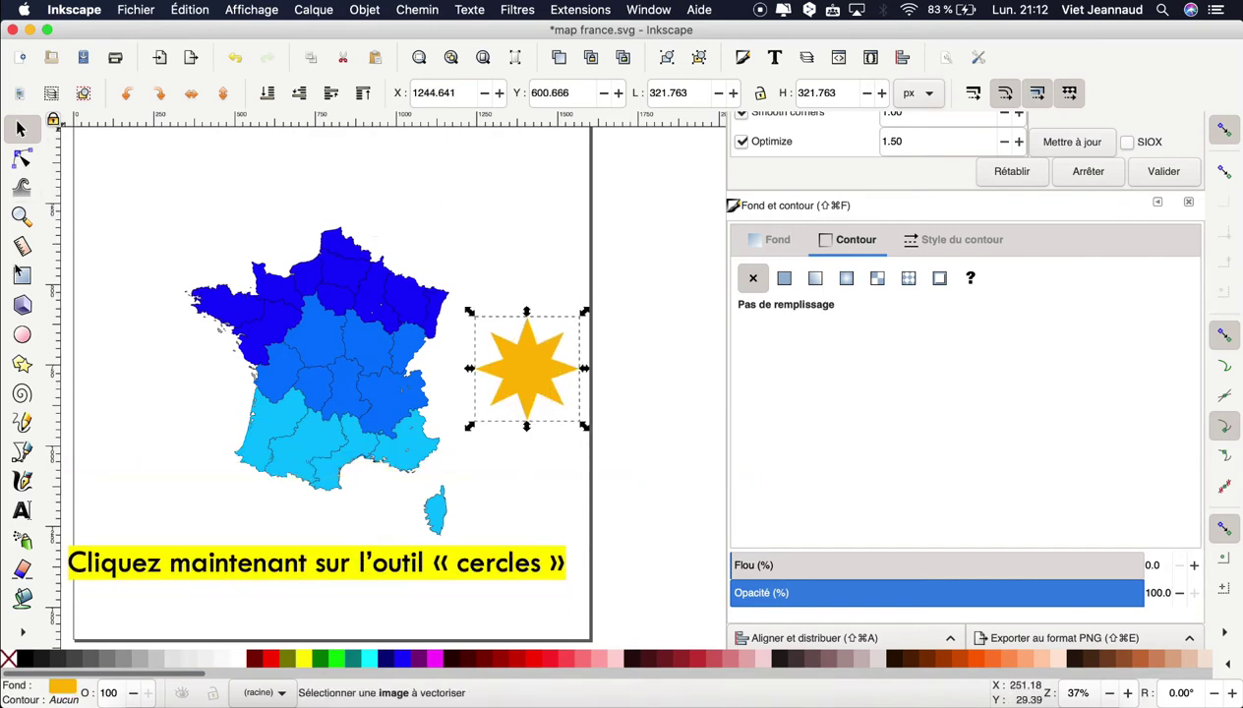
Step: Draw a small yellow circle above the star near the map's top right
left_click(24, 335)
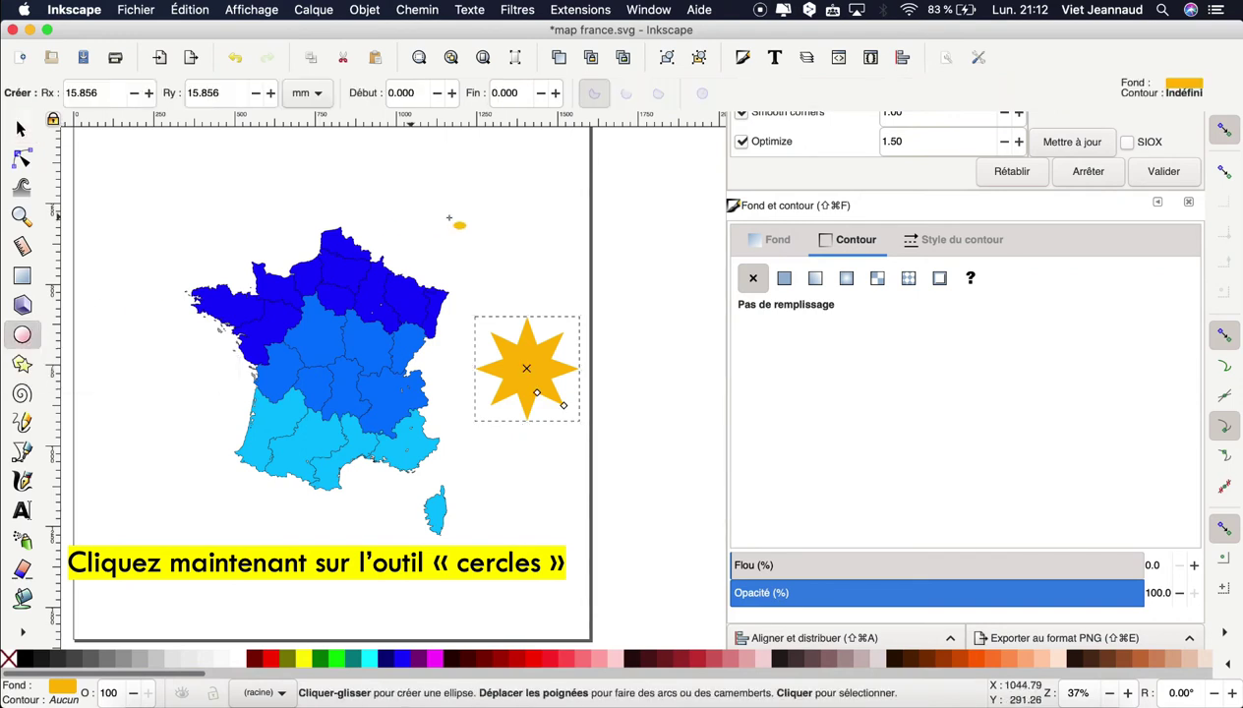
left_click_drag(470, 159, 542, 239)
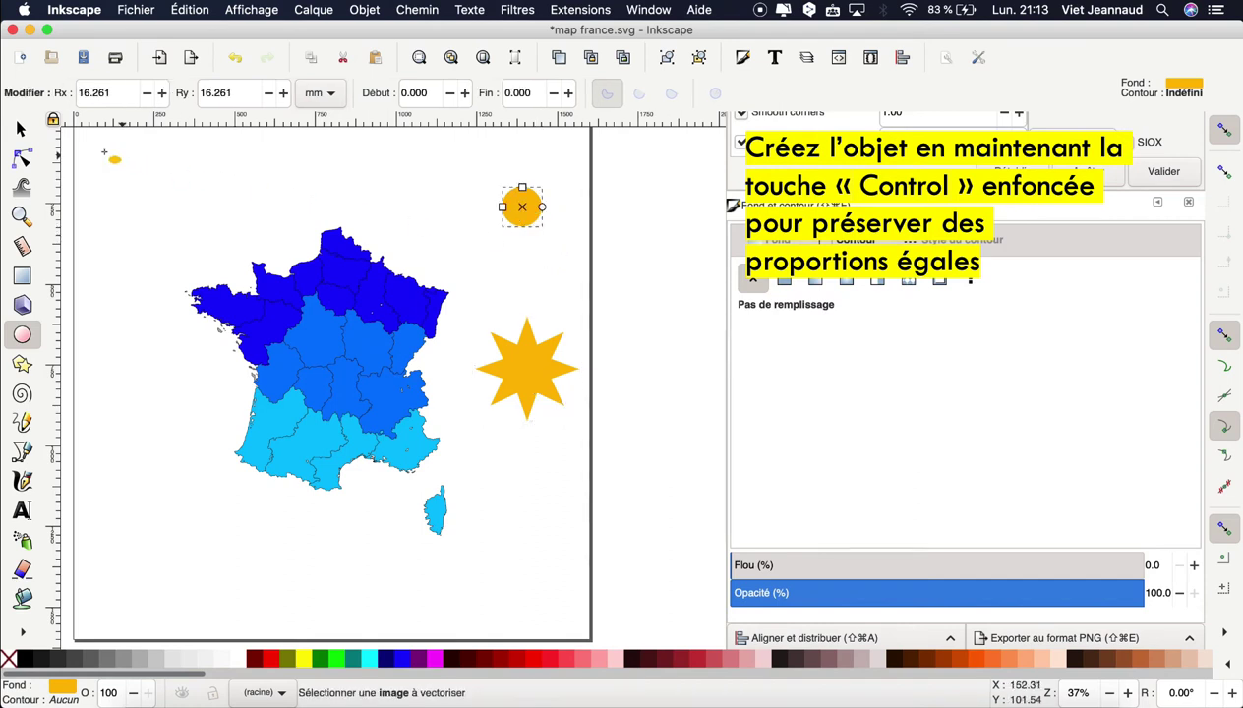
left_click(21, 129)
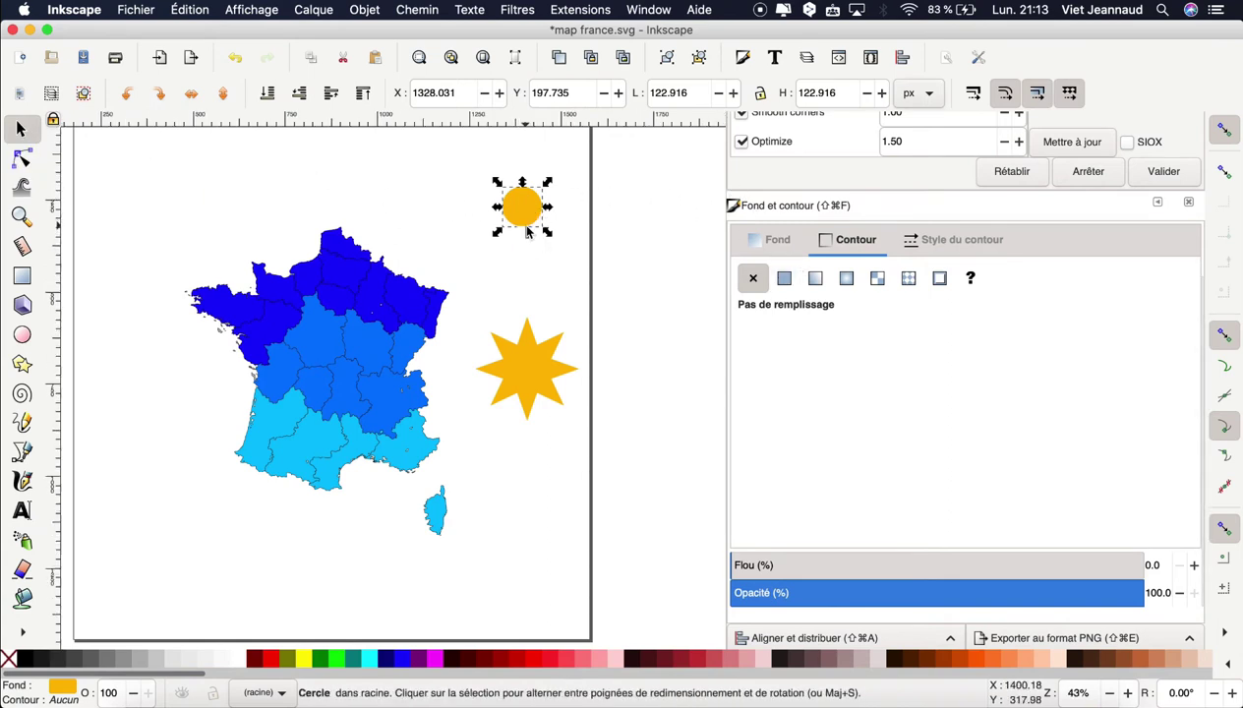
Step: Give the circle a flat white outline (ffffffff)
scroll(526, 233, "up", 1)
scroll(526, 233, "up", 1)
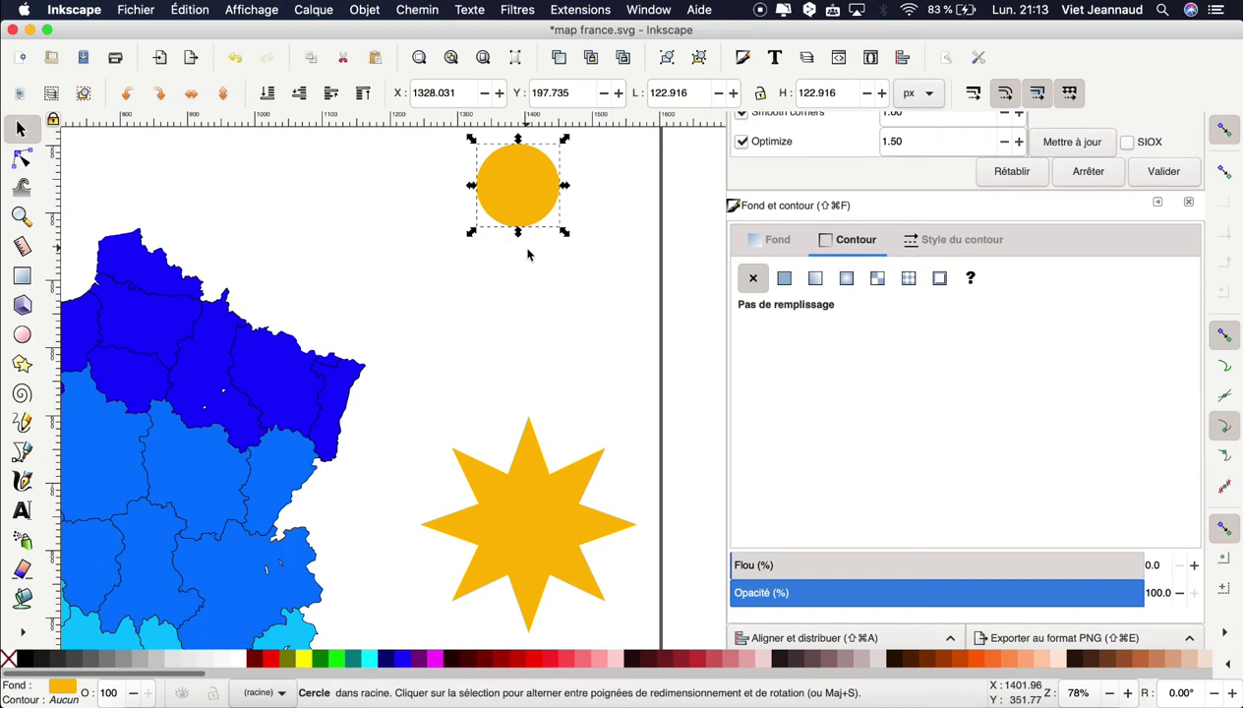
left_click(784, 279)
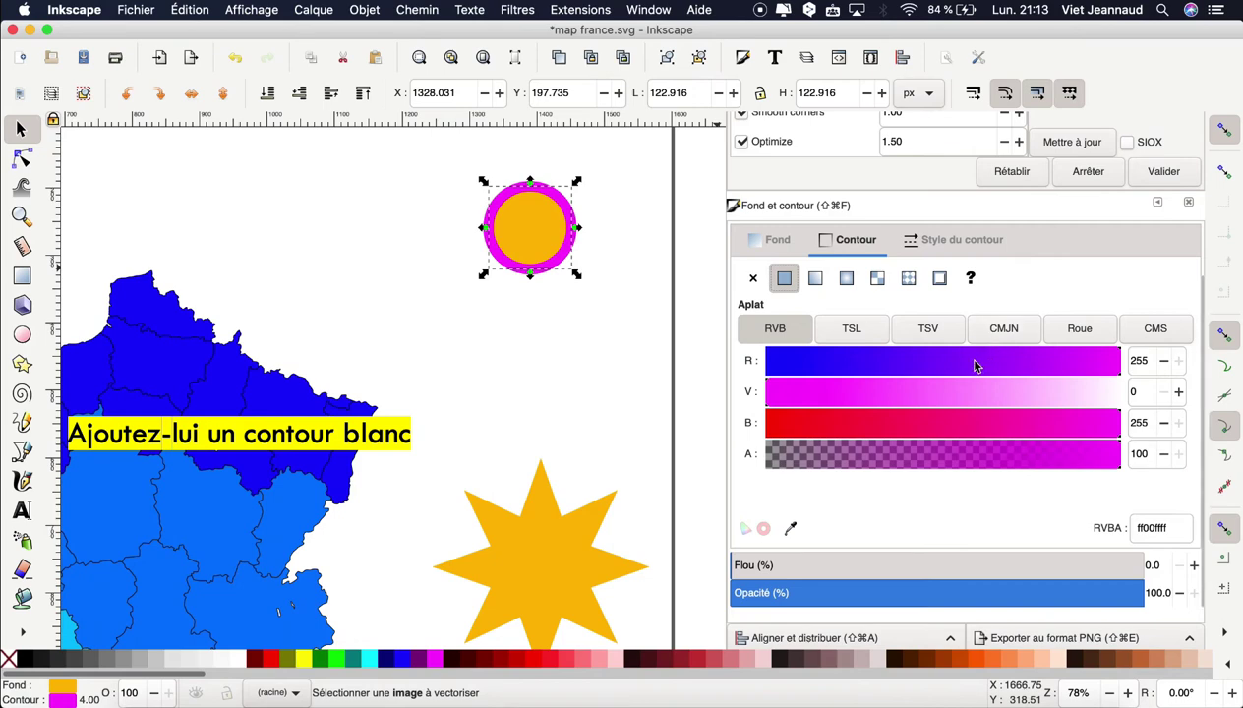
mouse_move(973, 362)
left_mouse_down()
mouse_move(1058, 362)
mouse_move(1126, 393)
left_mouse_up()
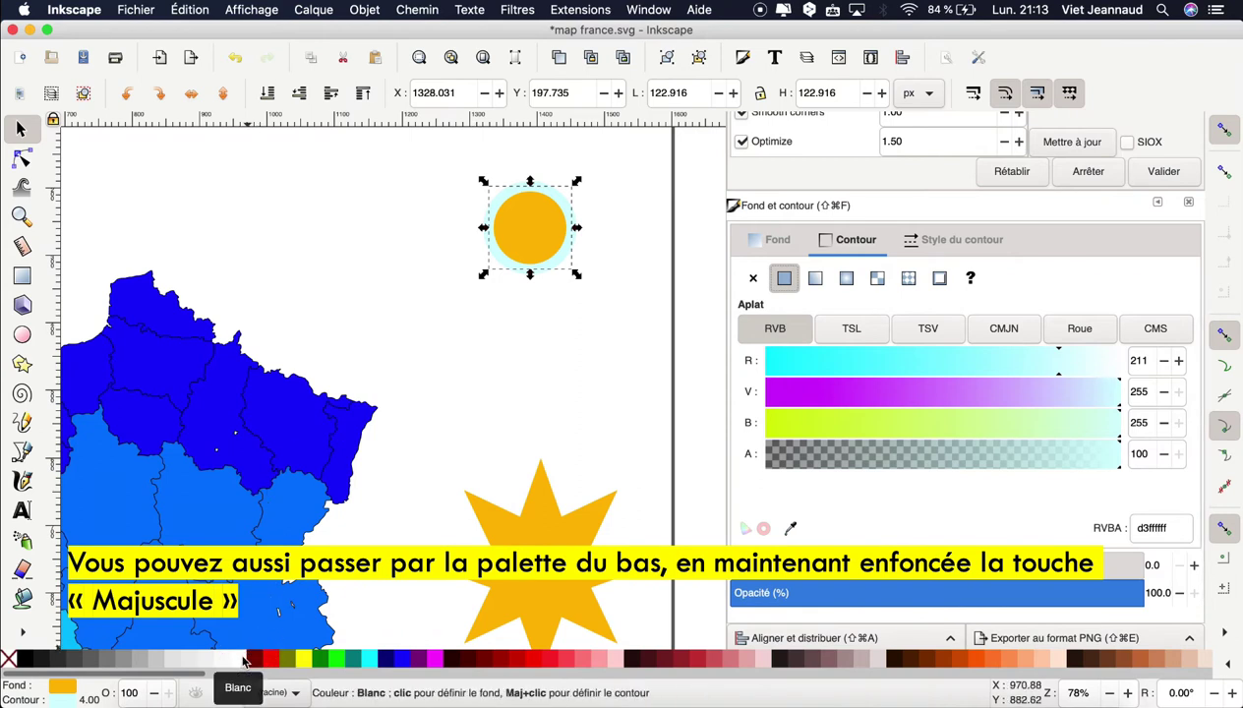
left_click(243, 661, "shift")
Step: Move the circle down so it overlaps the top of the star
left_click_drag(546, 241, 554, 521)
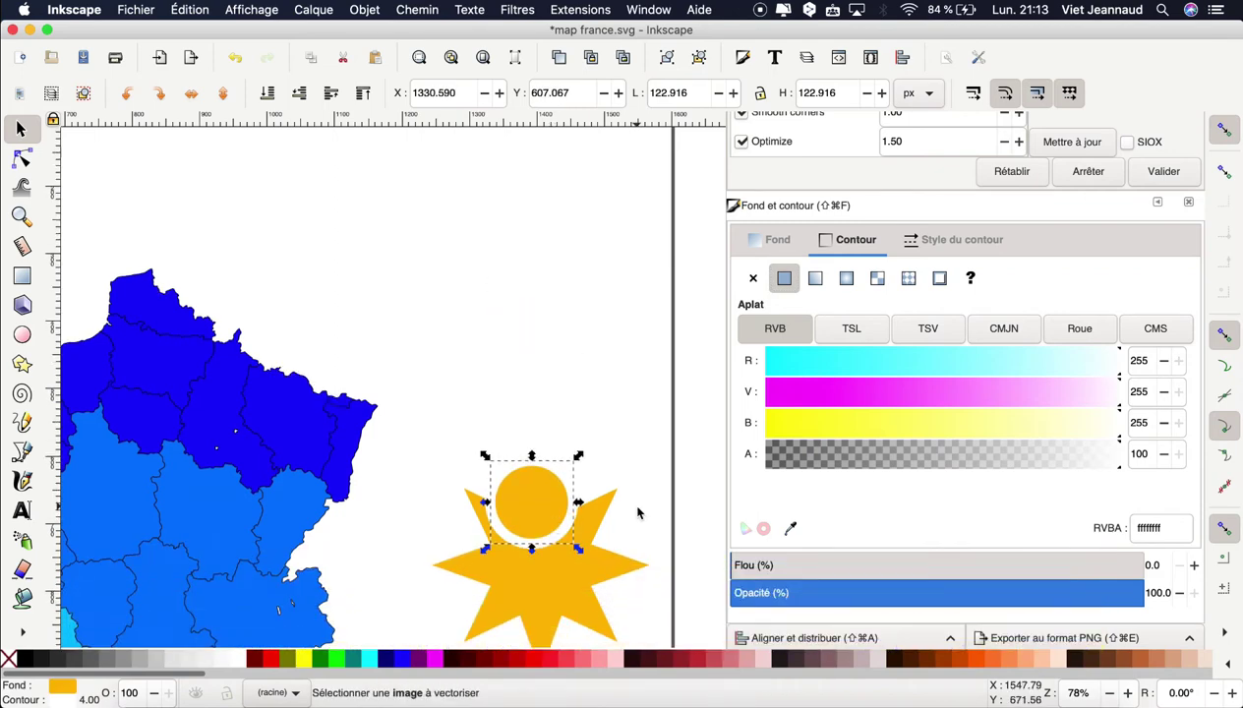
scroll(637, 512, "down", 4)
scroll(637, 512, "right", 1)
scroll(637, 513, "down", 2)
scroll(637, 512, "right", 1)
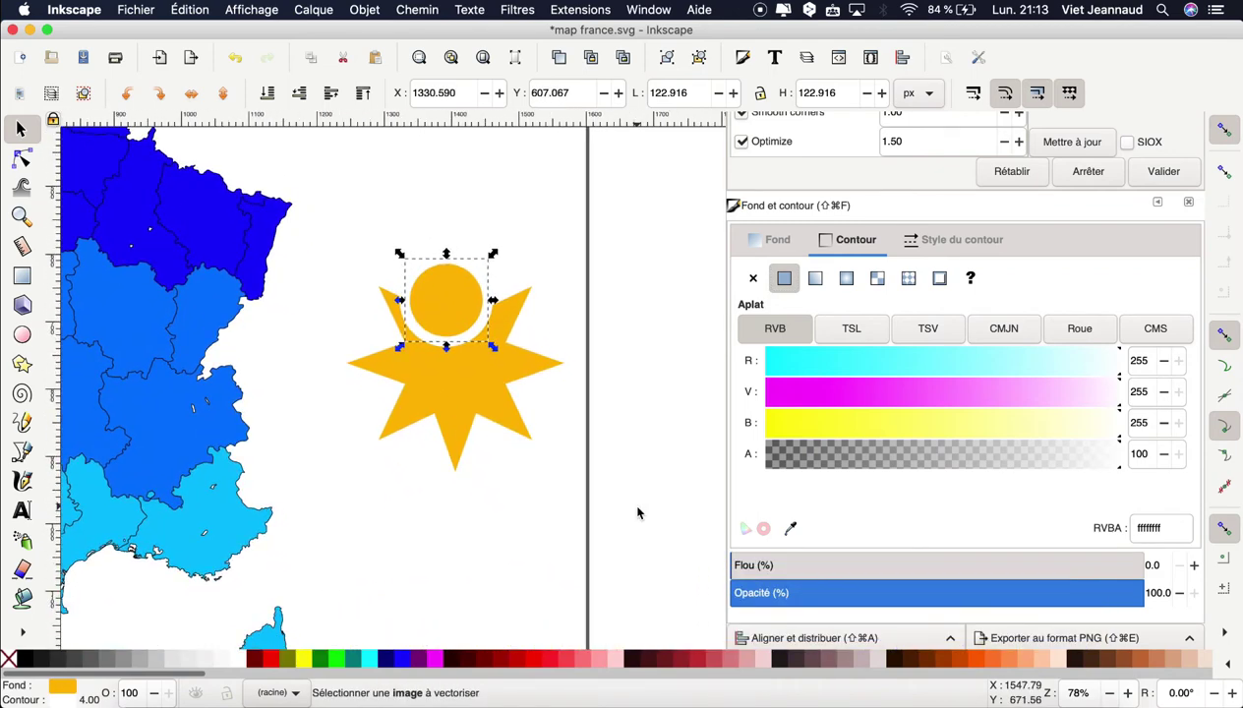
Step: Centre the circle on the star and enlarge it slightly
left_click_drag(462, 329, 470, 393)
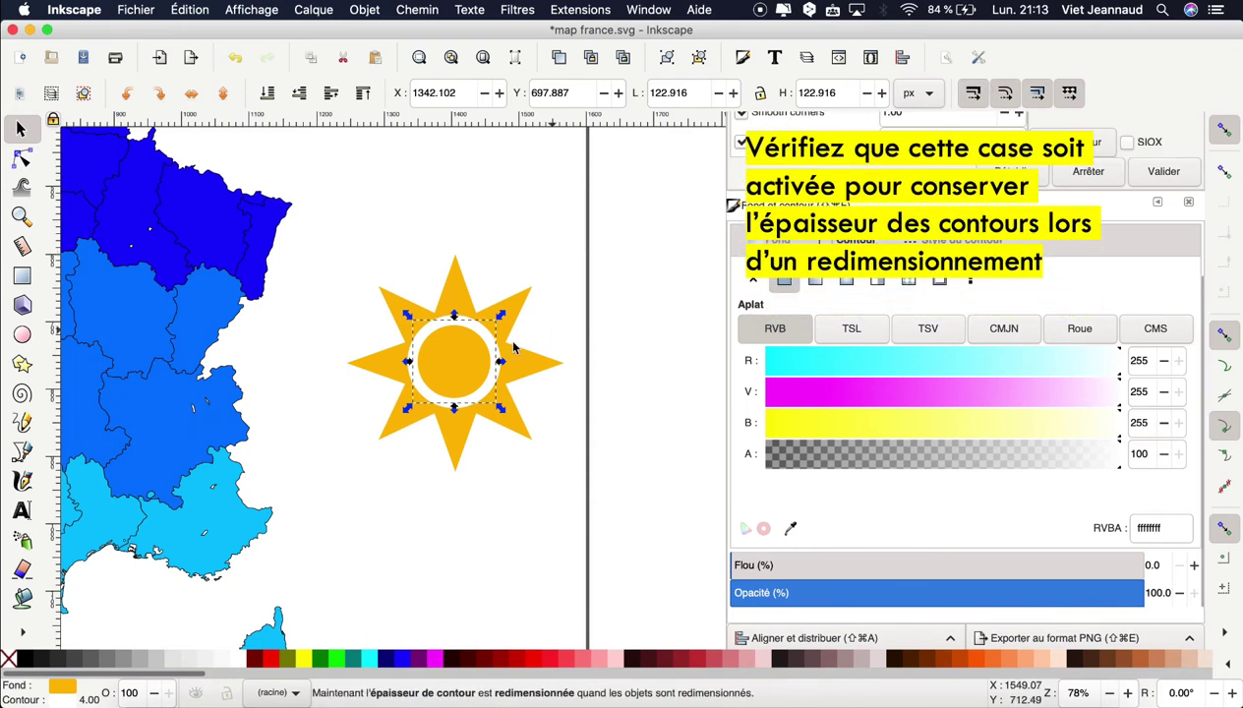
left_click(512, 310)
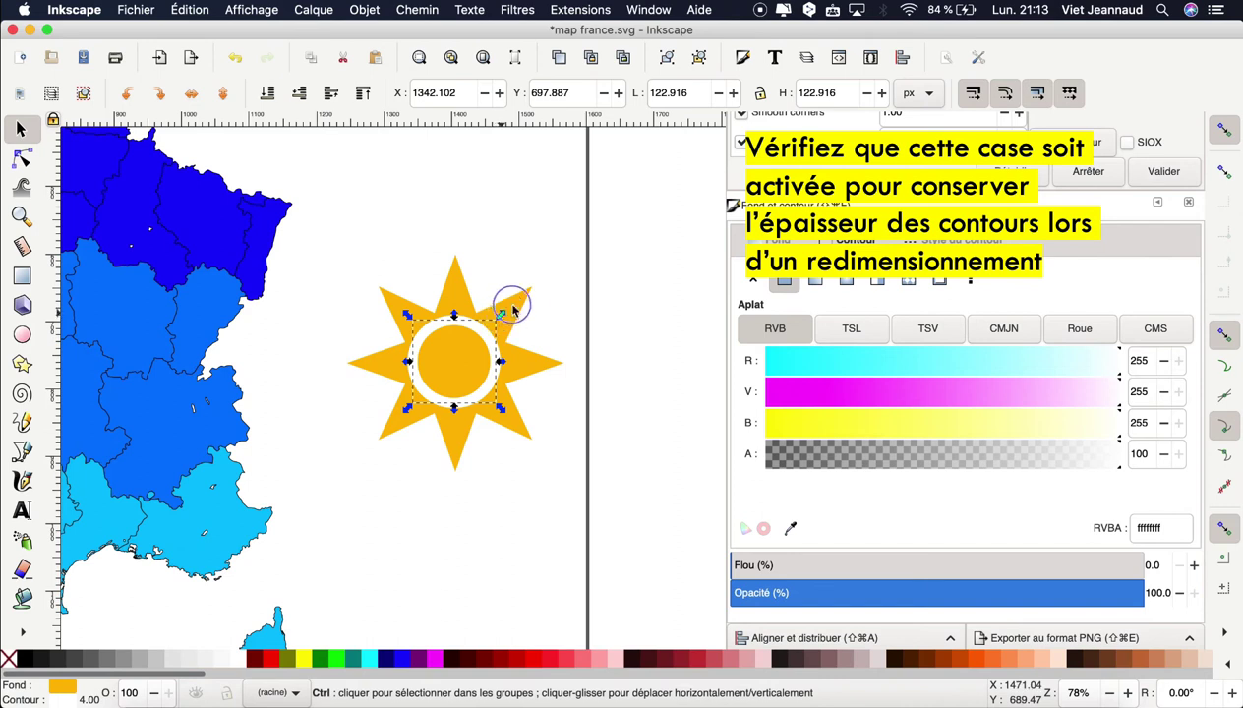
mouse_move(512, 311)
left_mouse_down()
mouse_move(569, 282)
mouse_move(546, 317)
left_mouse_up()
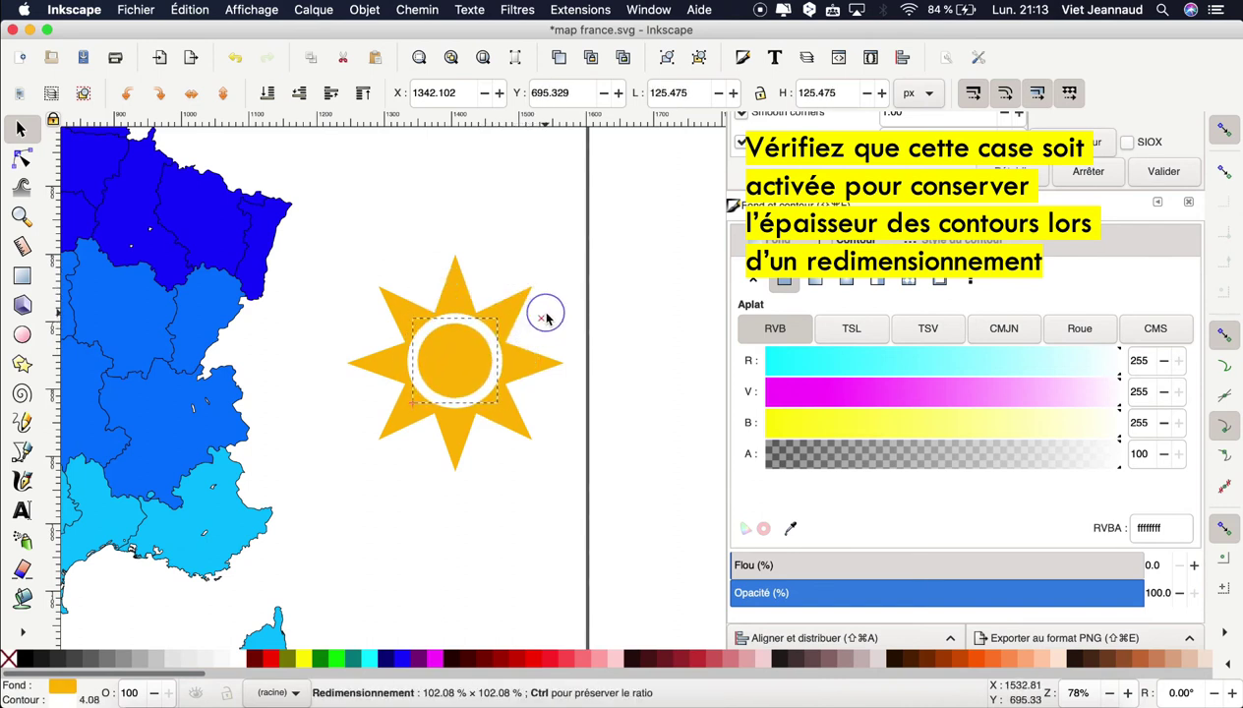
left_click_drag(461, 363, 465, 366)
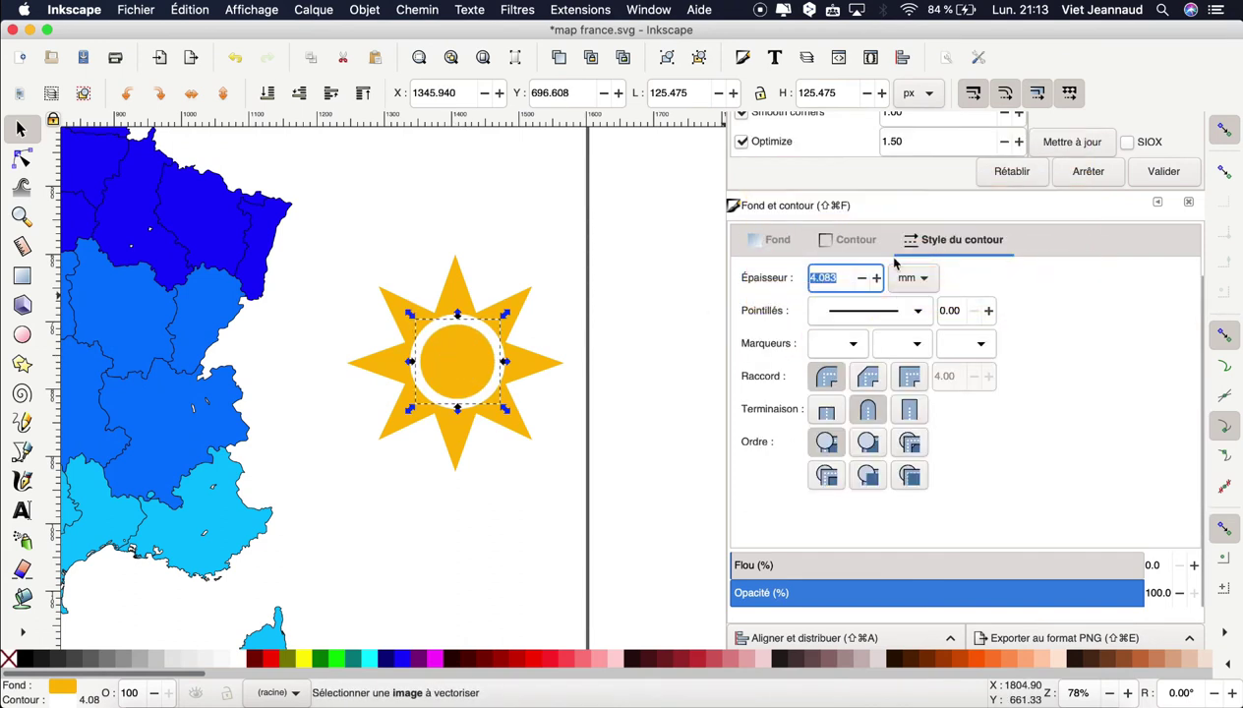
Step: Set the circle's outline width to 3 mm and enlarge it further inside the star
left_click_drag(841, 278, 811, 278)
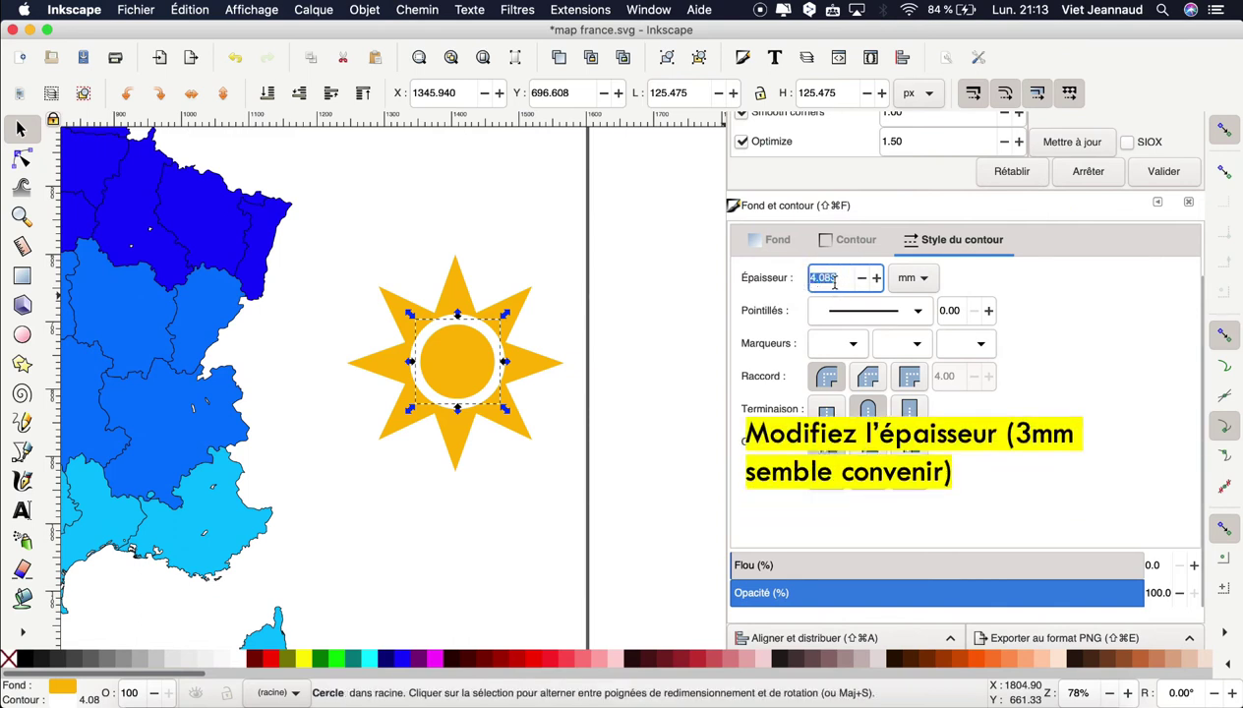
type("3")
key("Return")
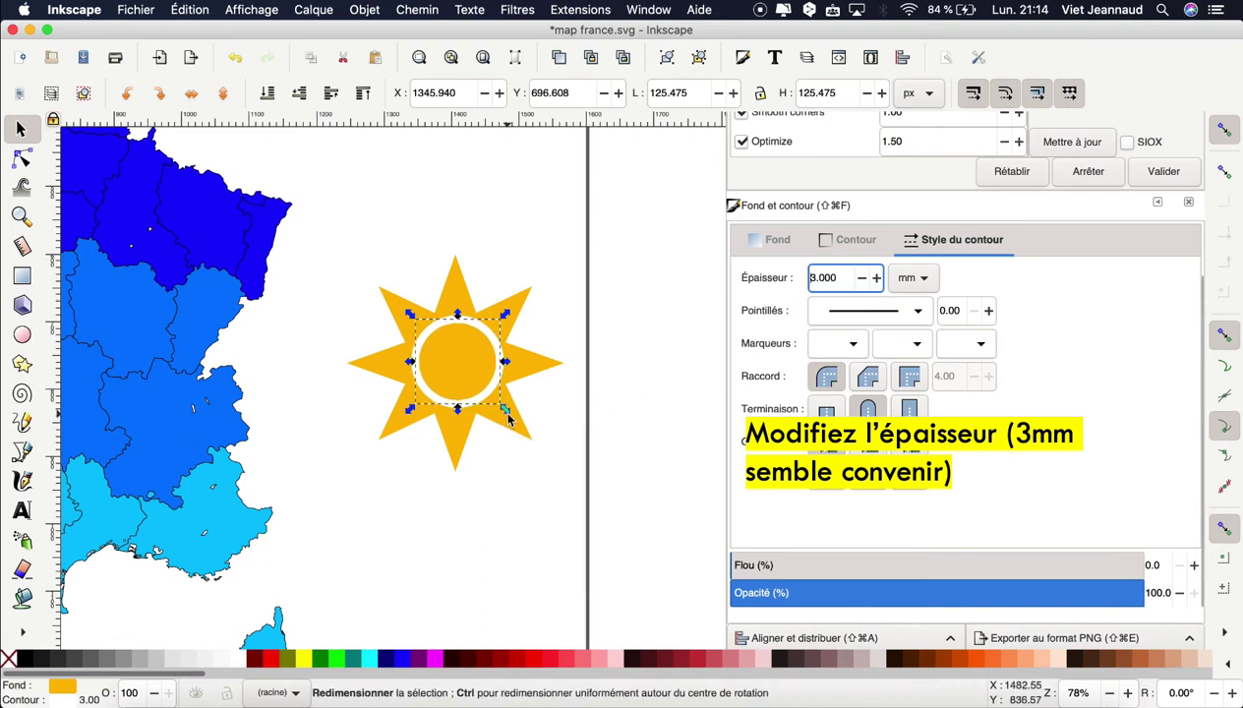
left_click_drag(508, 418, 519, 428)
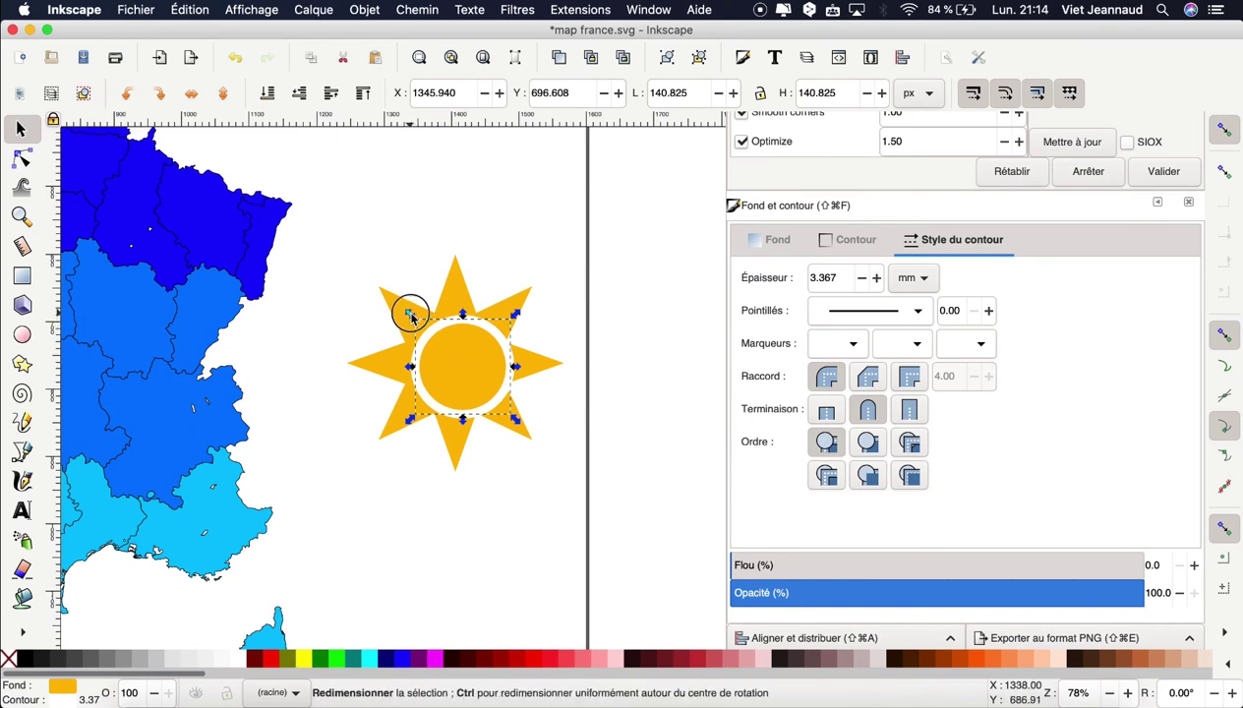
left_click_drag(407, 313, 400, 308)
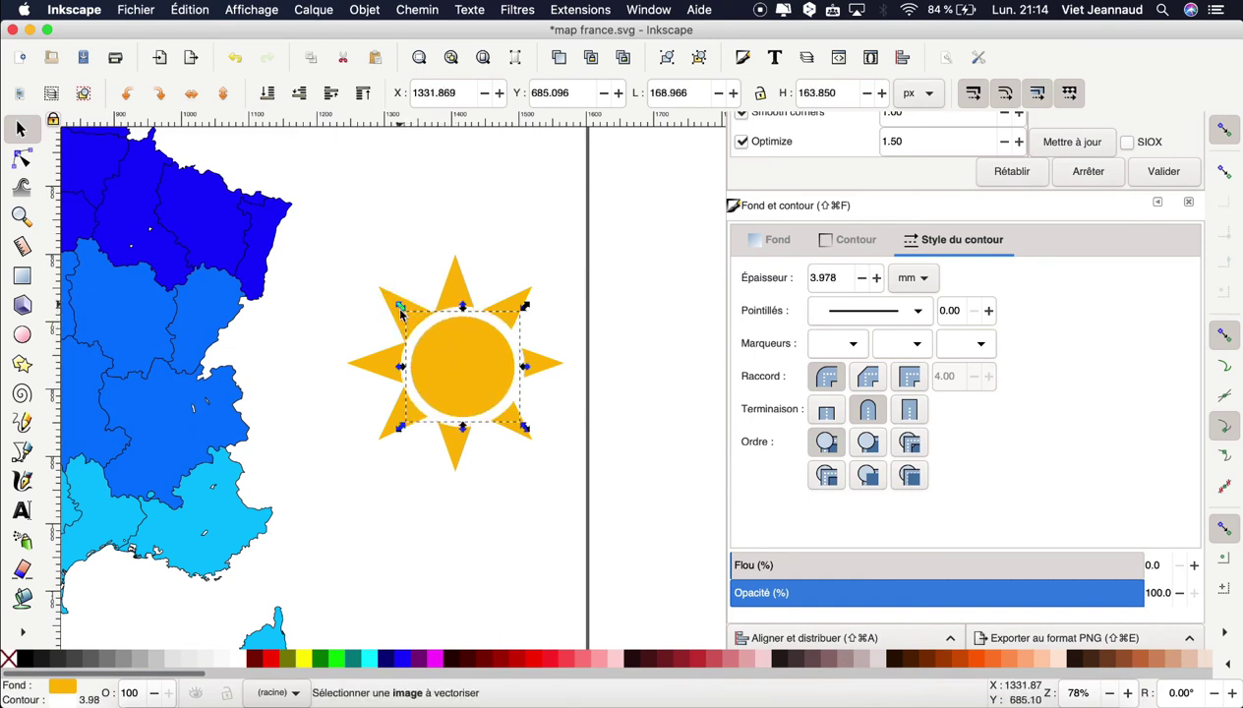
left_click(635, 515)
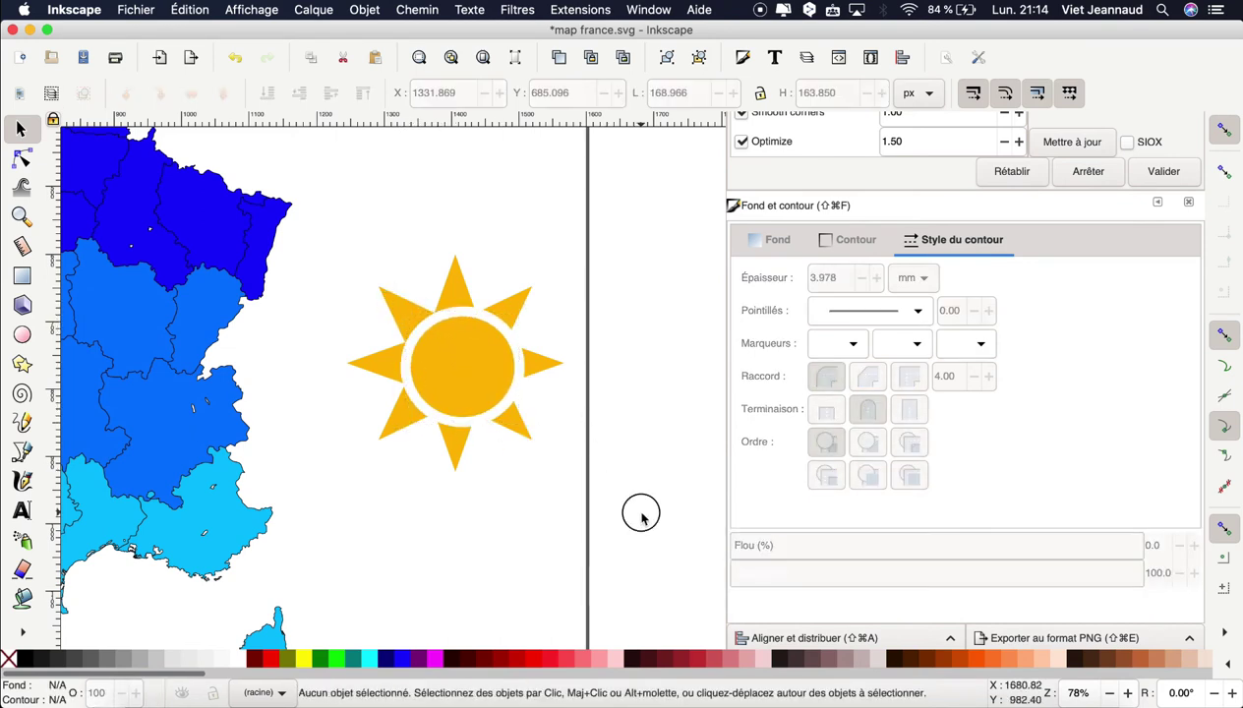
Step: Select star and circle, then centre them on both vertical and horizontal axes with Align and Distribute
left_click_drag(640, 511, 323, 228)
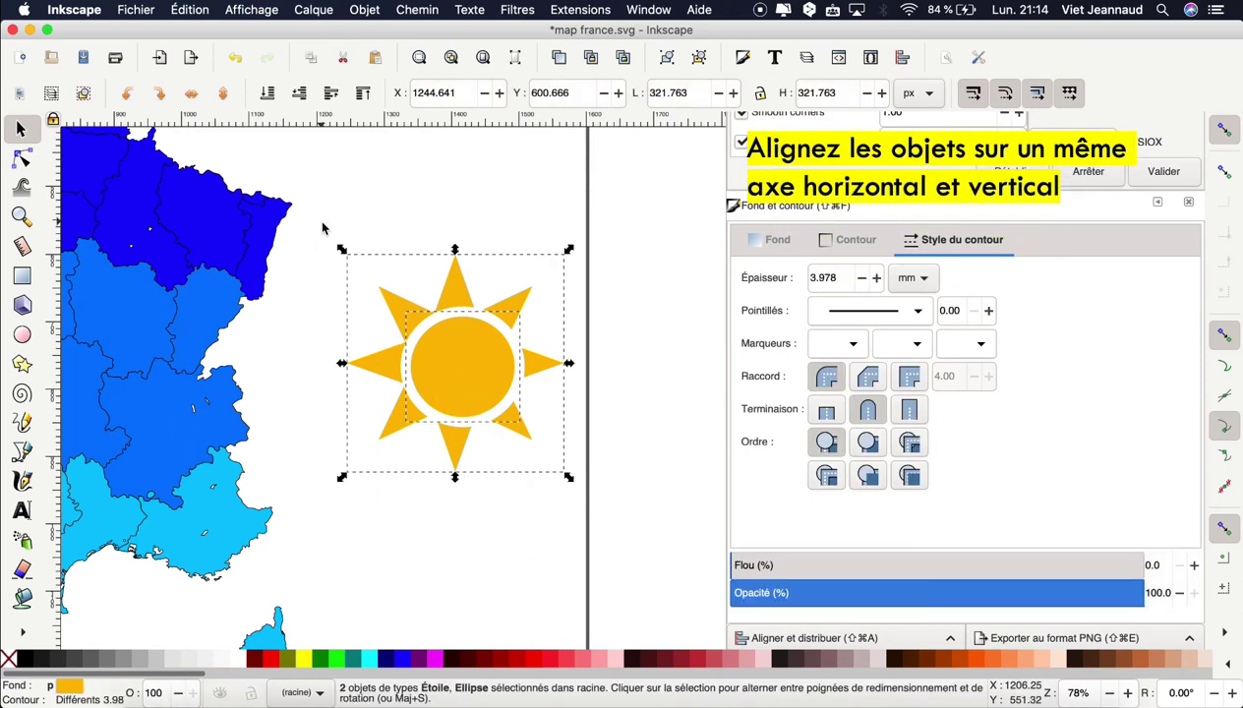
left_click(364, 10)
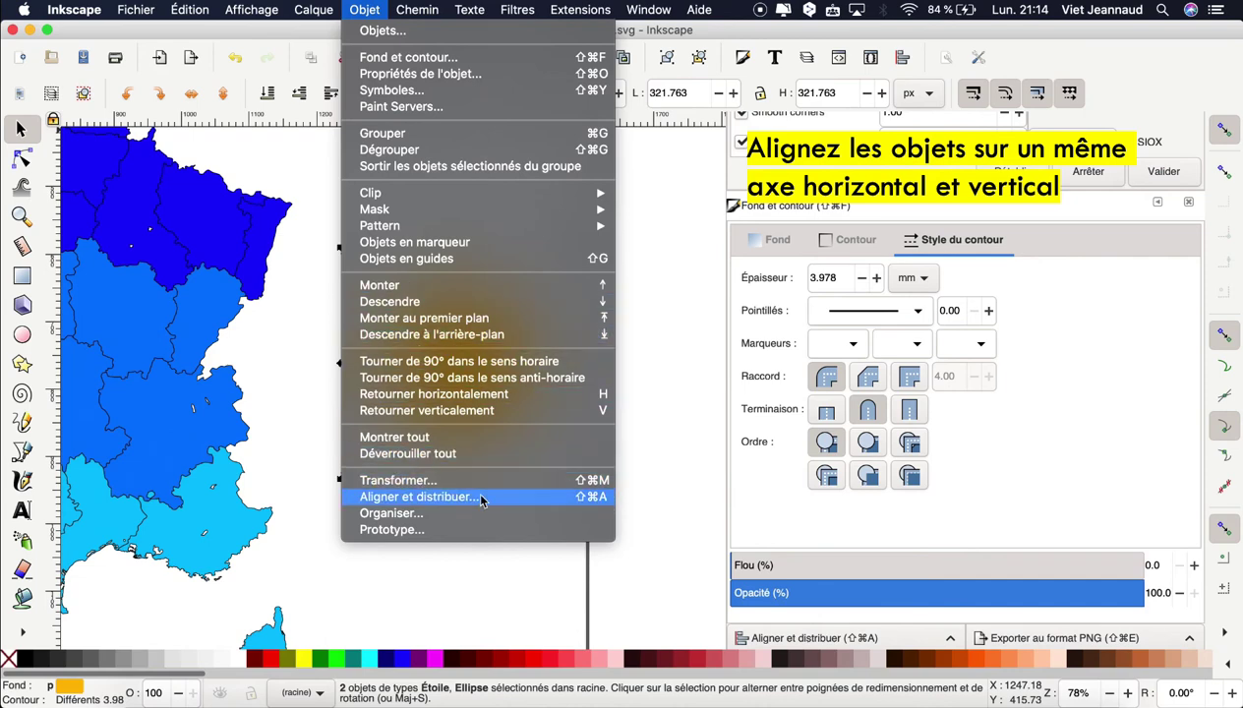
left_click(492, 502)
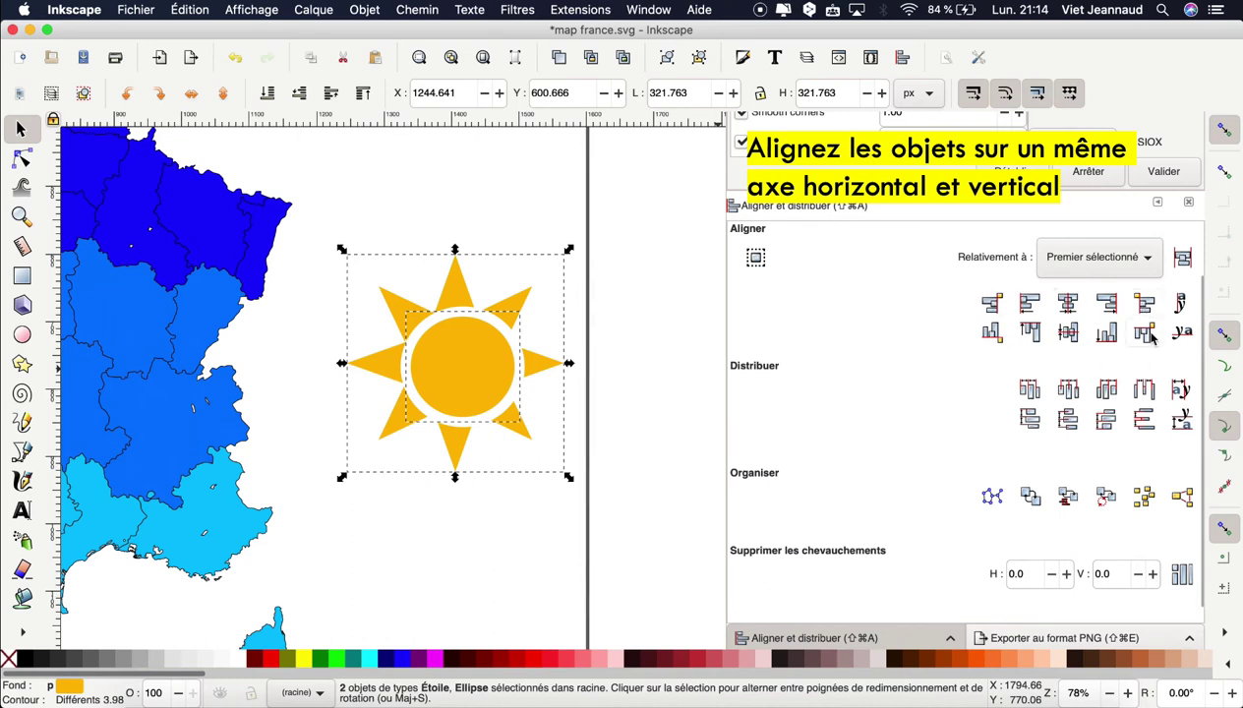
left_click(1070, 304)
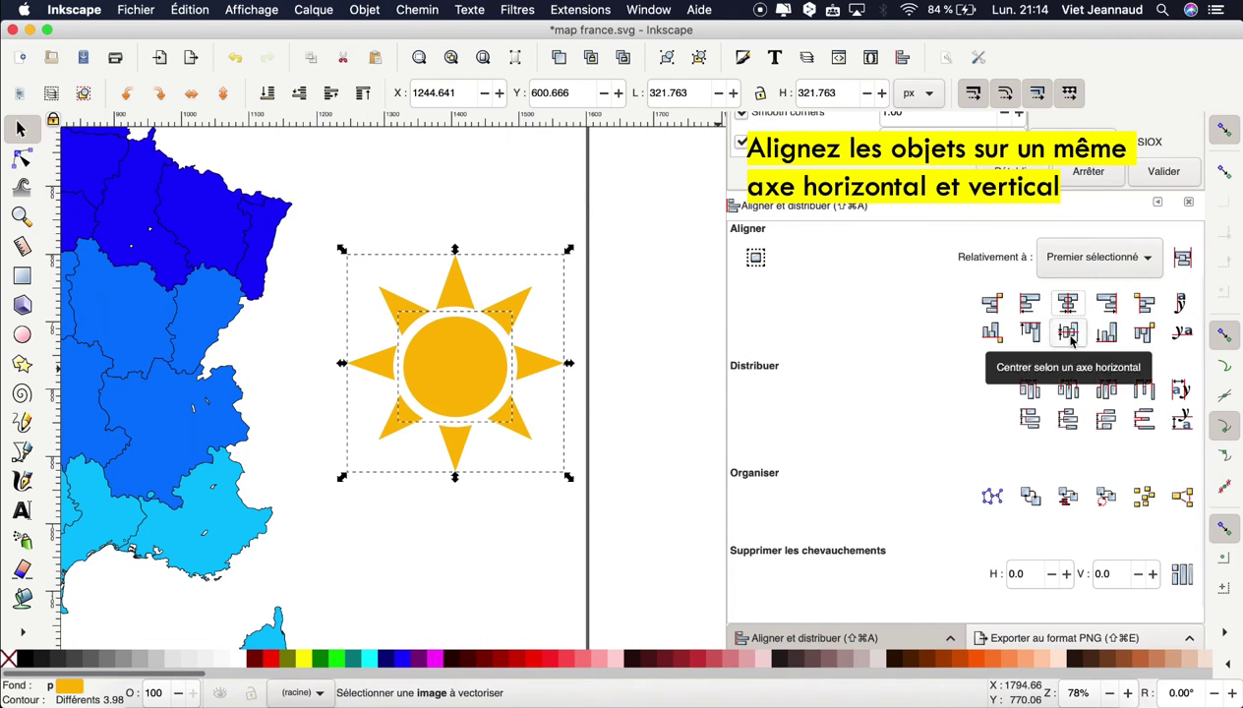
left_click(1070, 335)
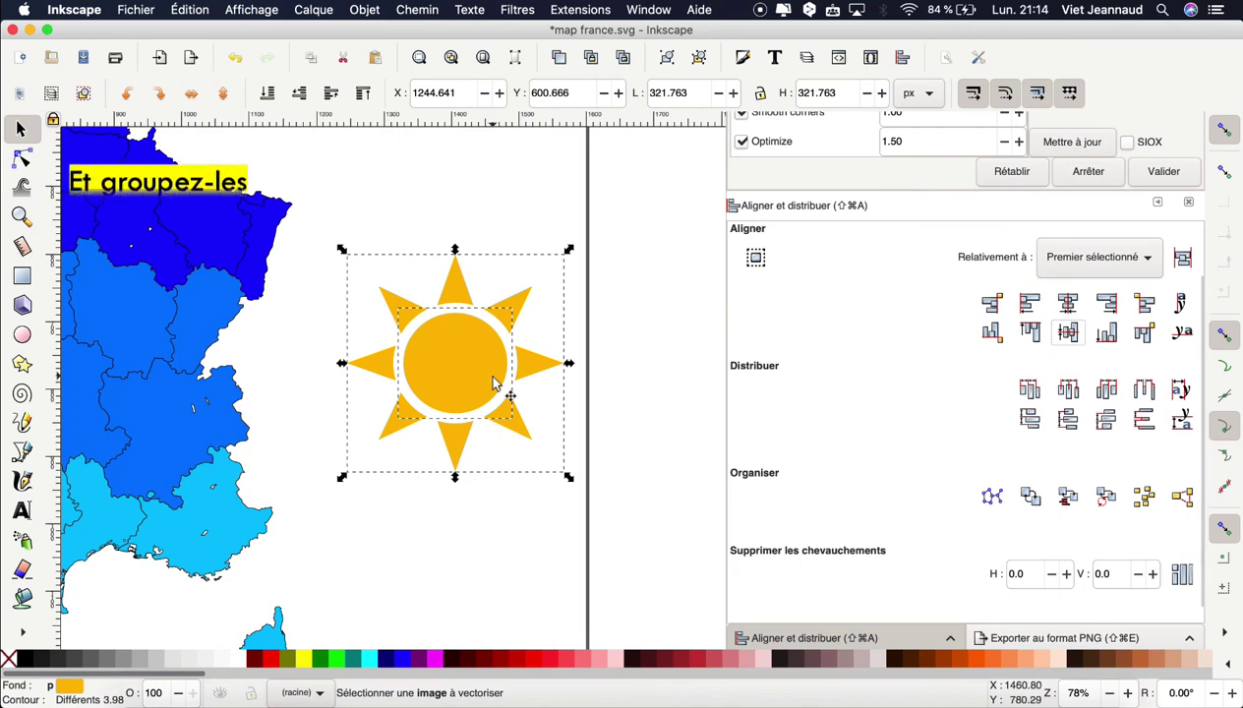
Step: Group the selected star and circle with the right-click Grouper command
right_click(450, 338)
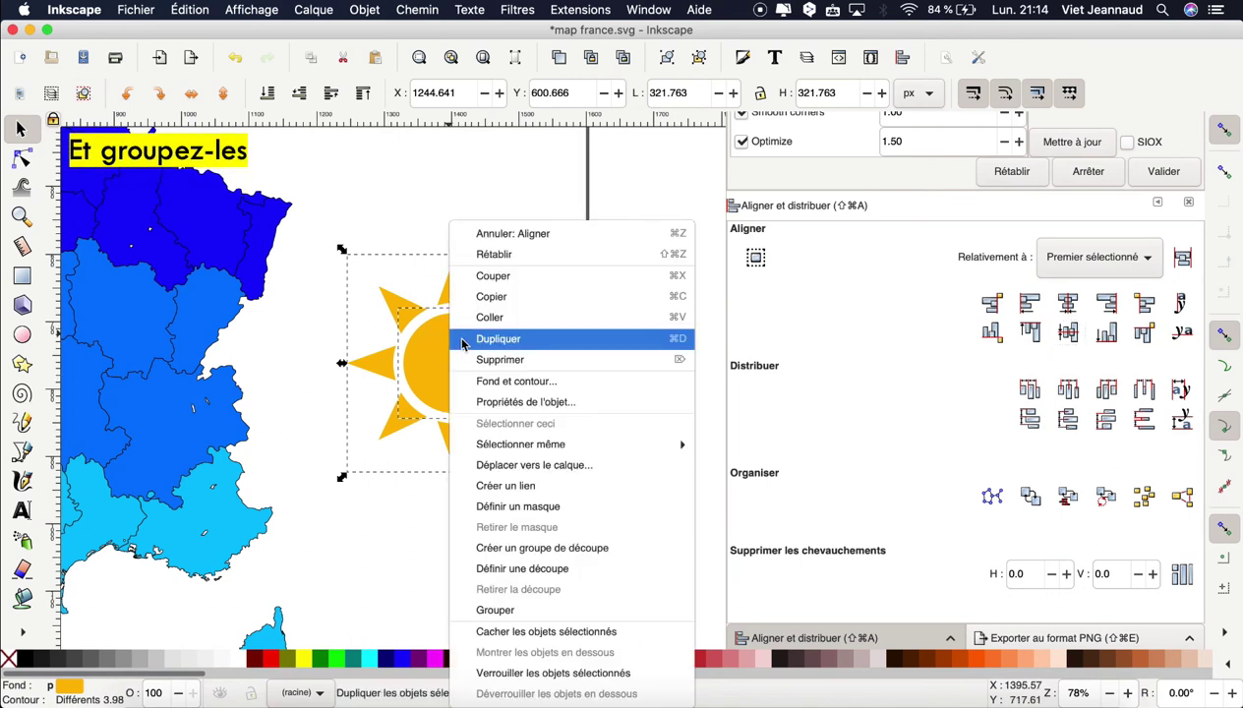
left_click(557, 612)
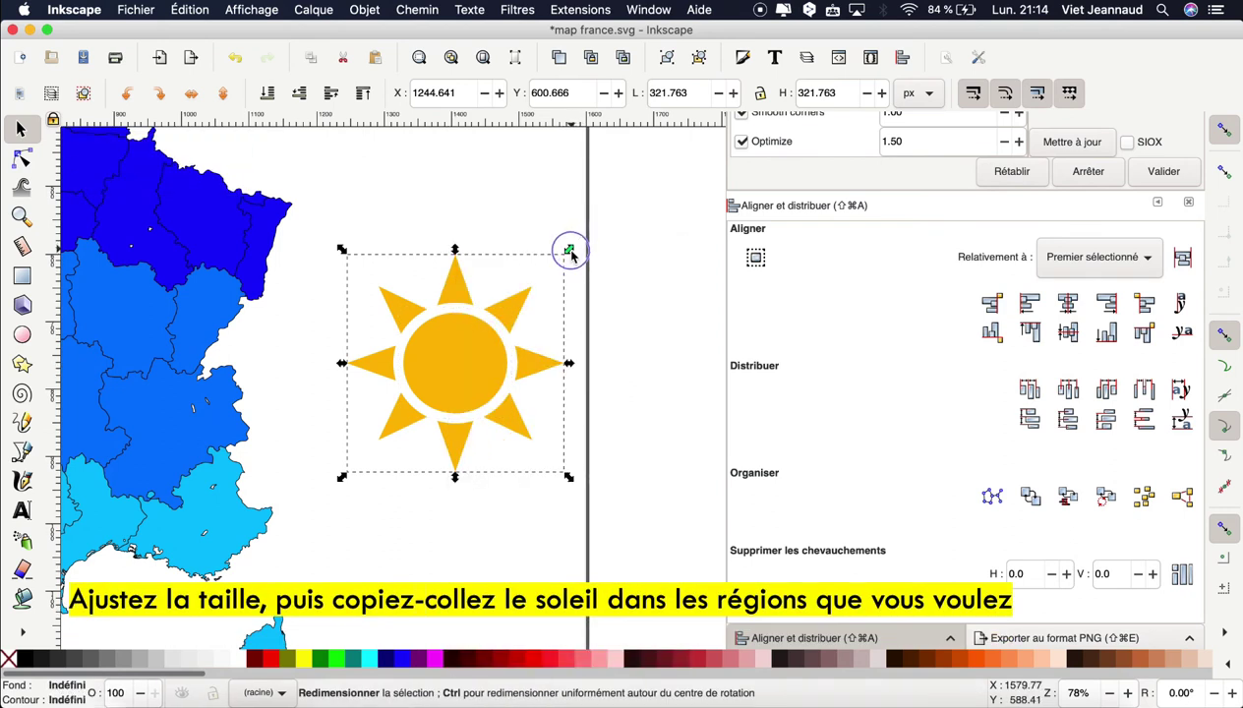
Step: Shrink the sun group to about 42% (137.563 px) and place it beside the map's upper right
left_click_drag(571, 251, 485, 377)
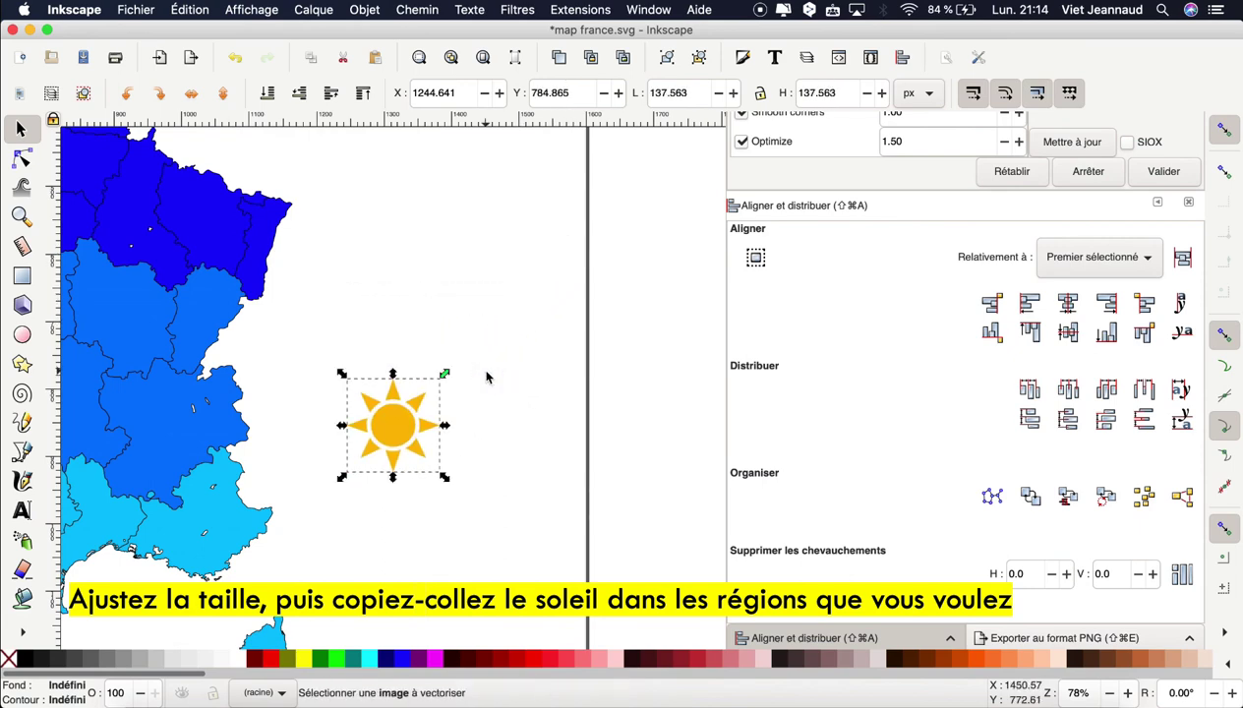
mouse_move(391, 408)
left_mouse_down()
mouse_move(448, 254)
mouse_move(435, 197)
left_mouse_up()
scroll(439, 222, "down", 2)
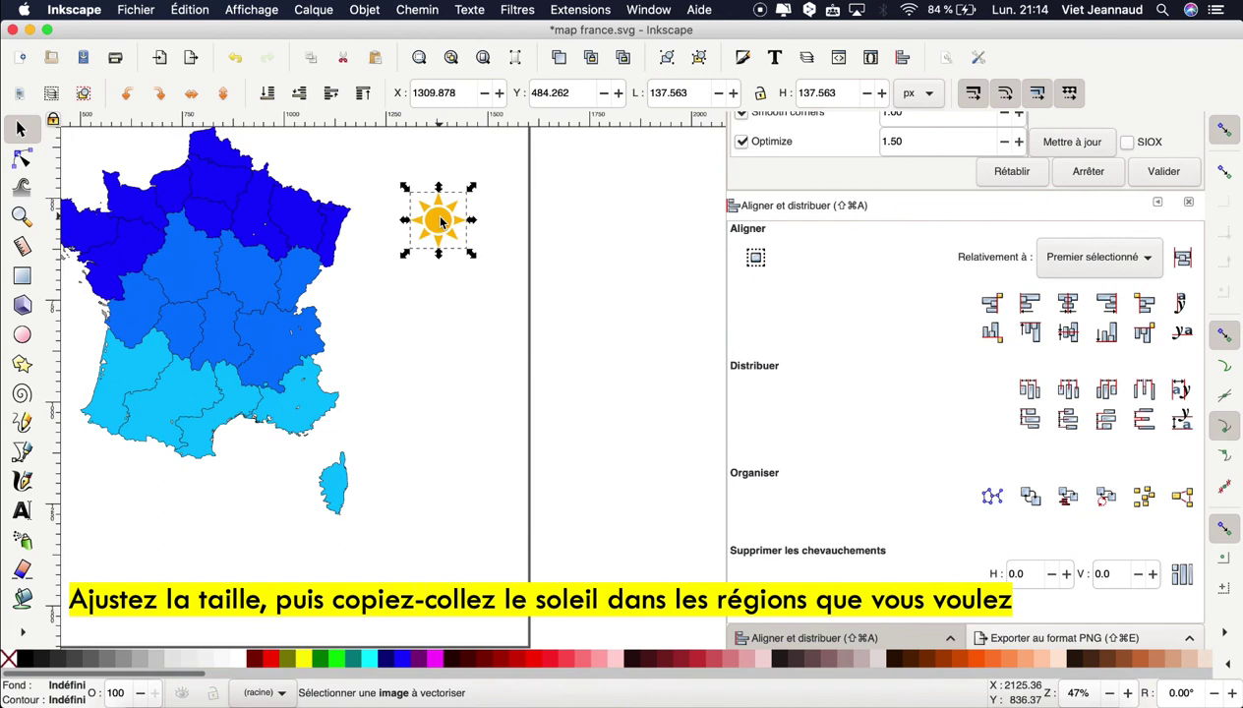
scroll(439, 223, "left", 3)
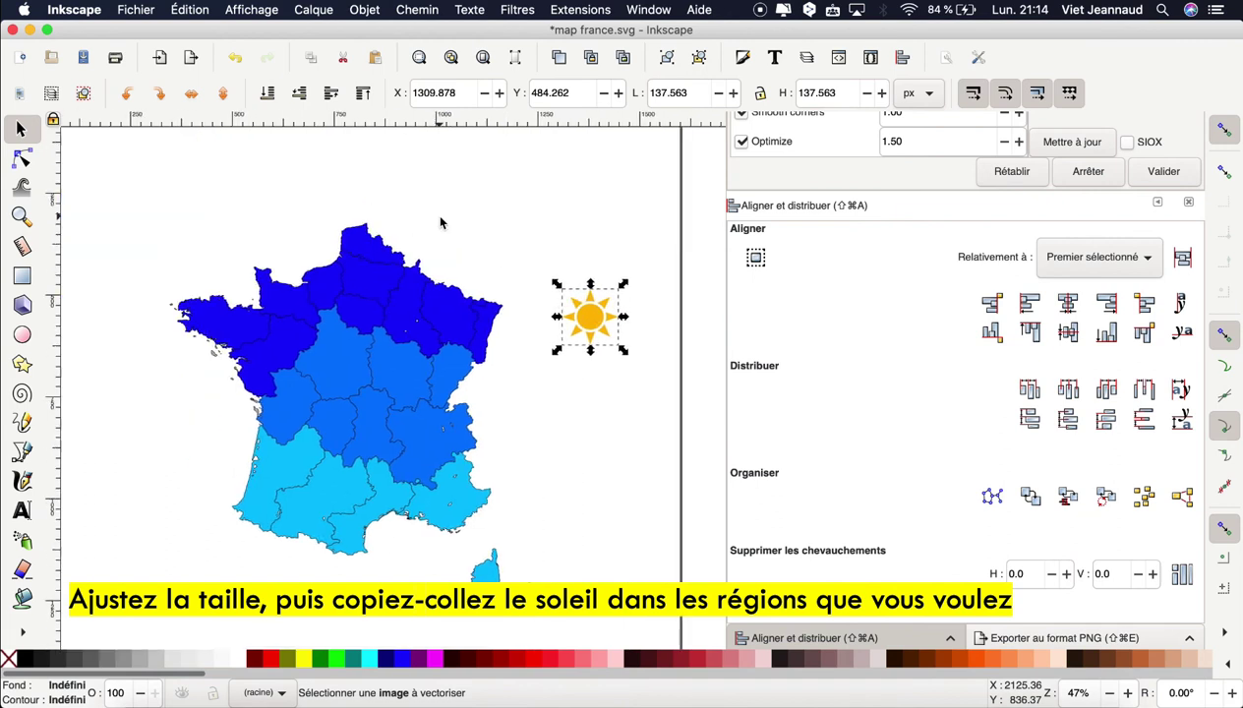
Step: Copy the sun, nudge the original higher, and paste a copy onto northern France
right_click(595, 325)
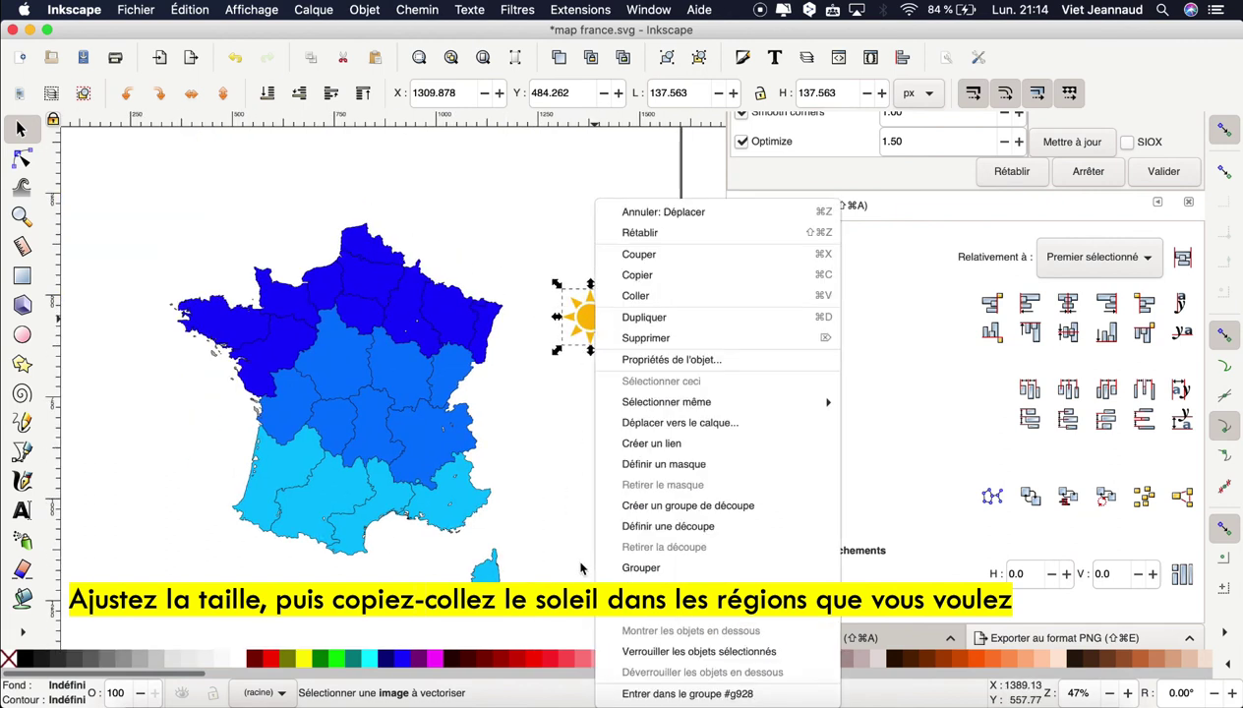
left_click(675, 280)
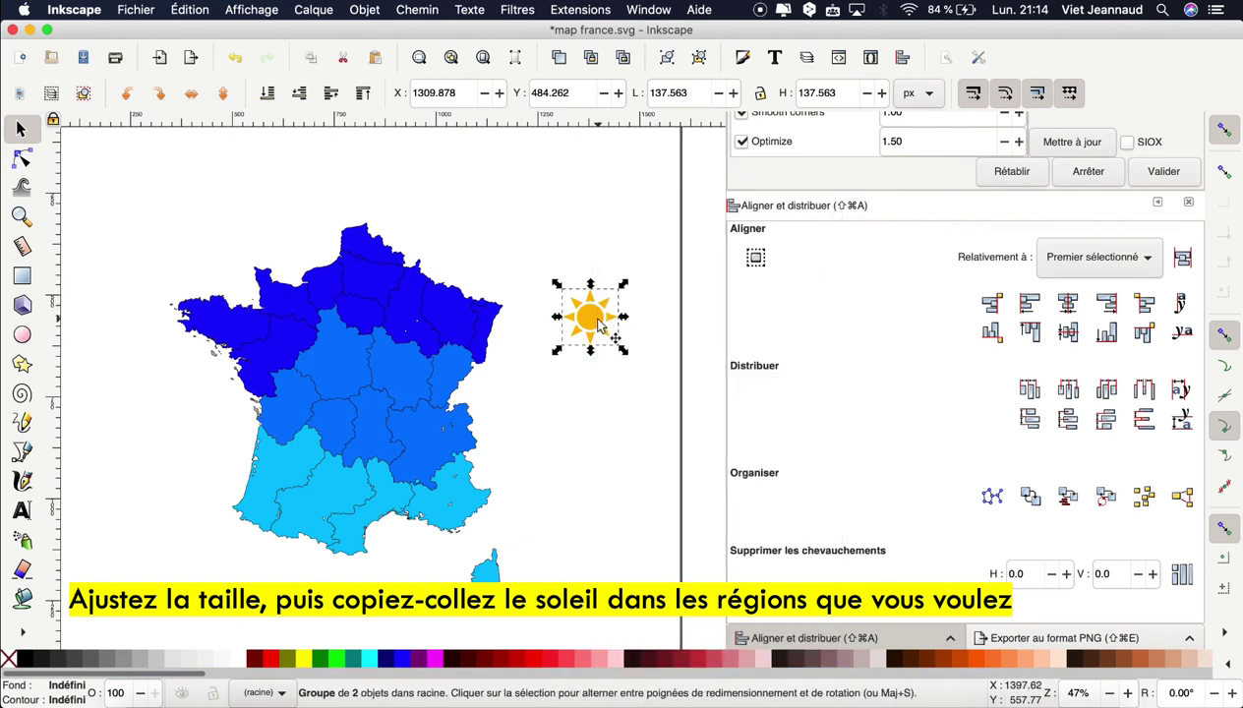
mouse_move(596, 326)
left_mouse_down()
mouse_move(473, 295)
mouse_move(584, 293)
left_mouse_up()
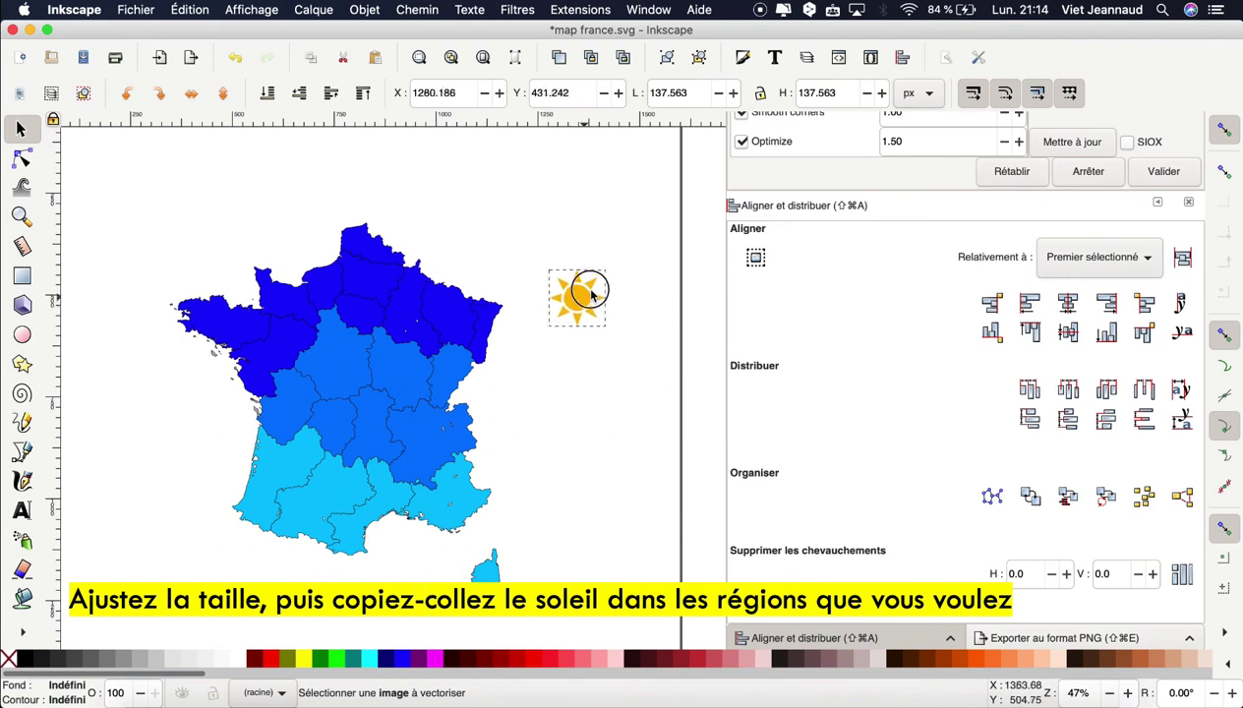
right_click(365, 293)
left_click(399, 317)
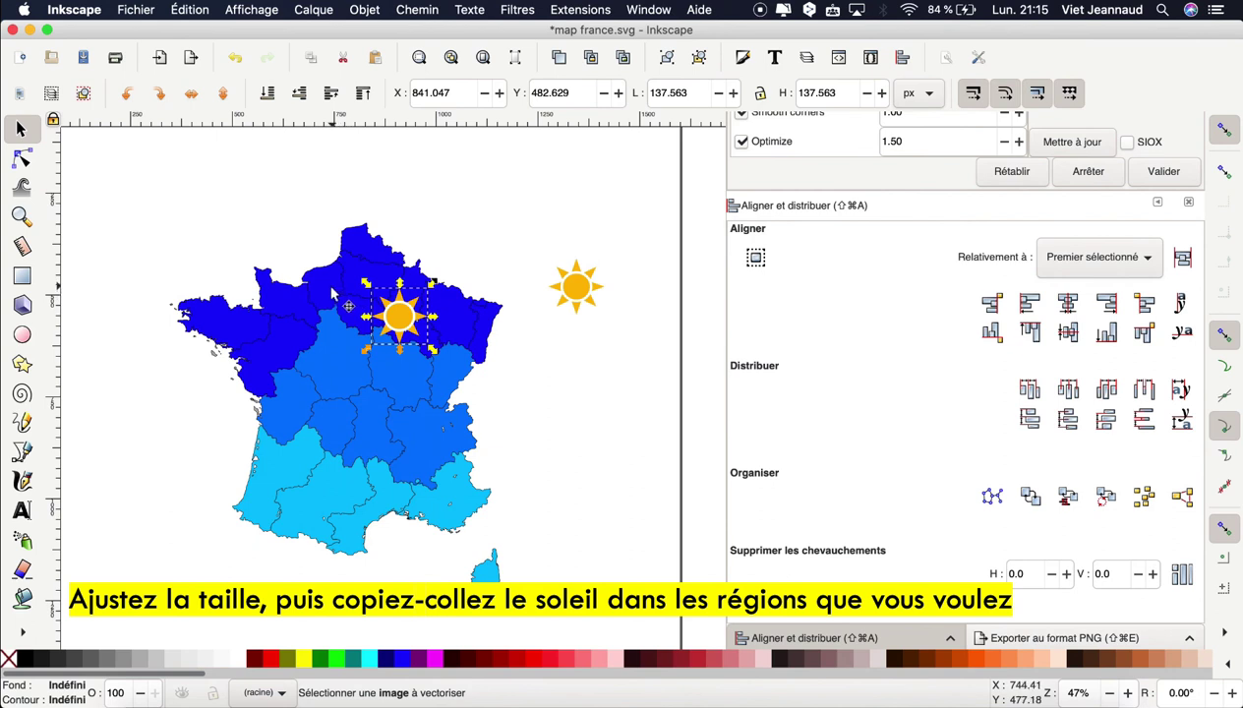
Step: Paste sun copies over northwest, Brittany and central-west France, moving one onto Corsica
key("ctrl+v")
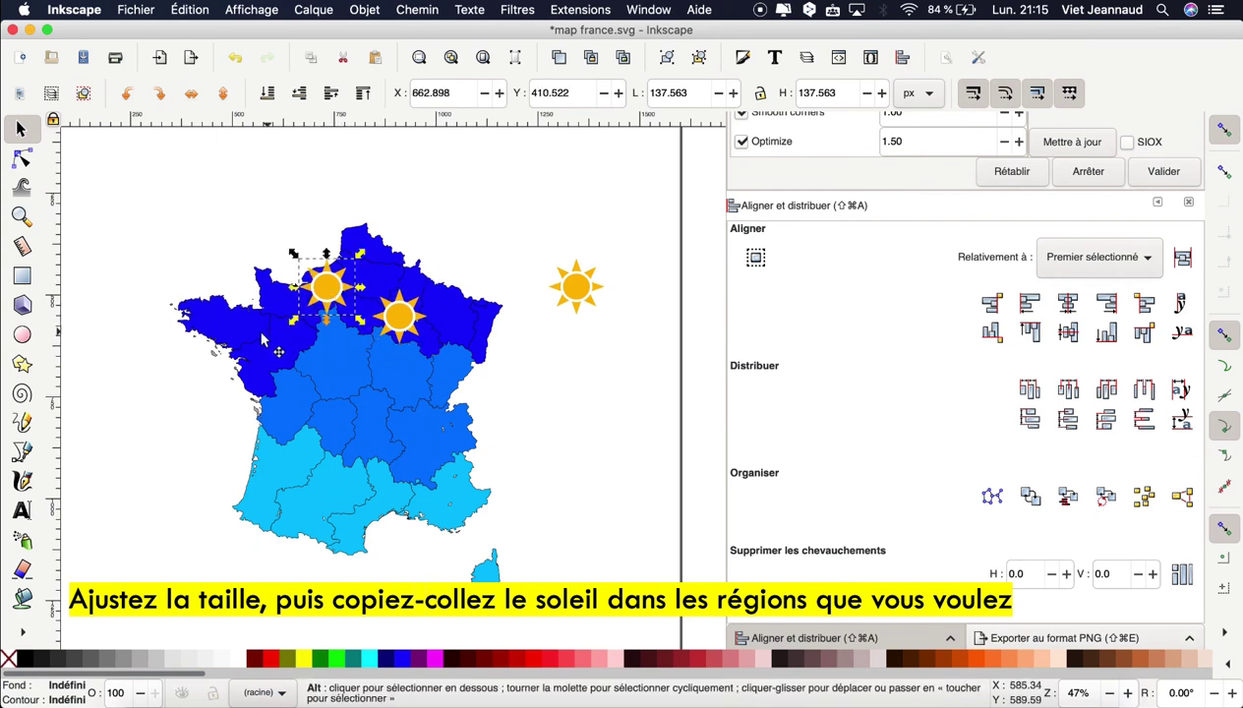
key("ctrl+v")
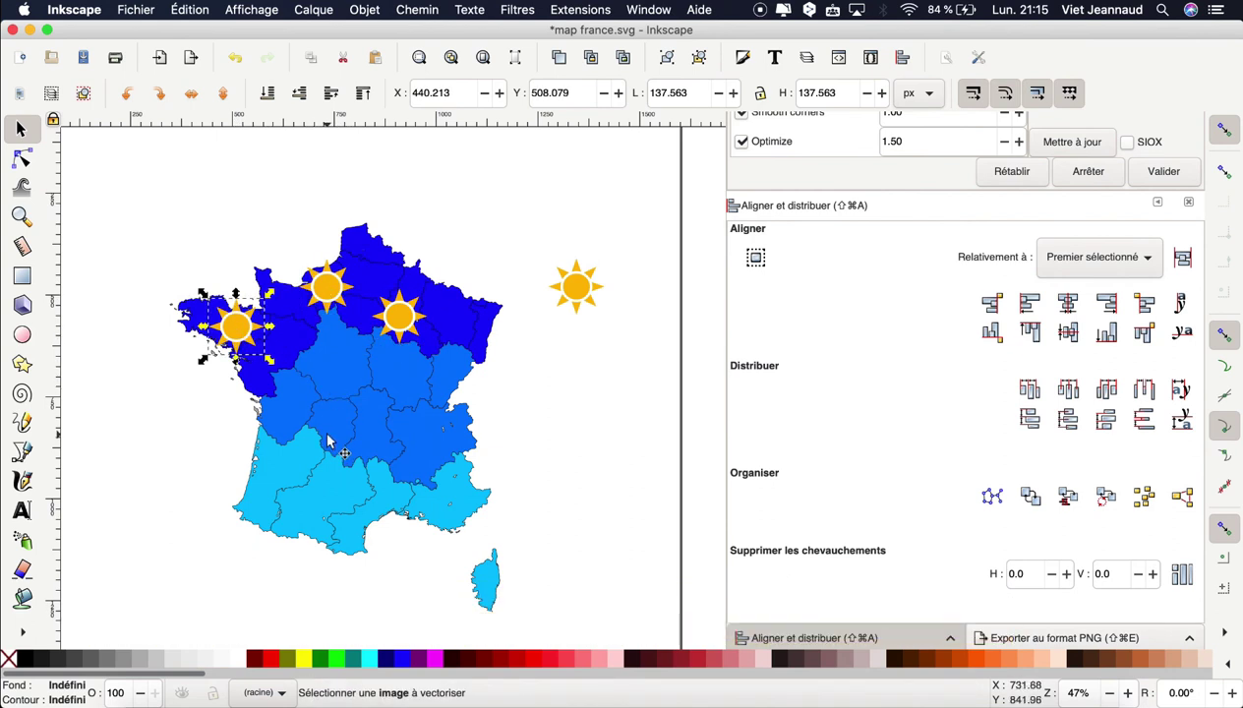
key("ctrl+v")
key("ctrl+v")
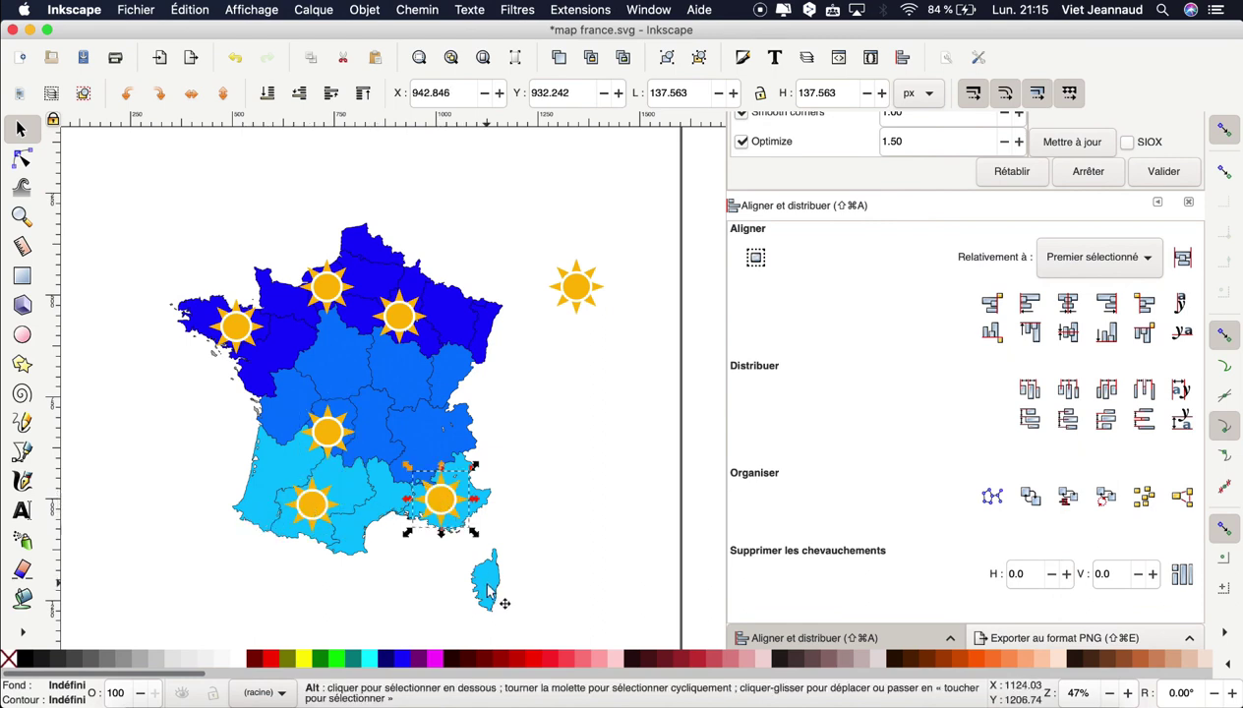
left_click_drag(443, 503, 489, 588)
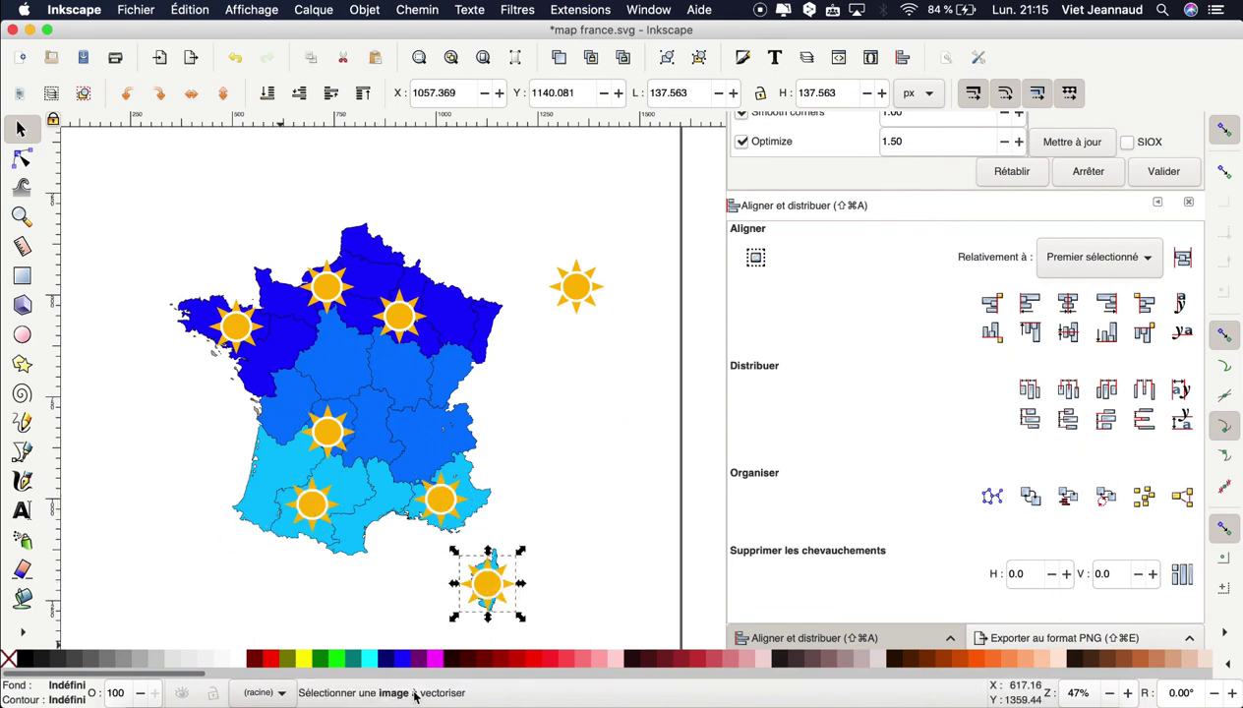
left_click(632, 507)
scroll(633, 506, "down", 3)
scroll(632, 507, "right", 3)
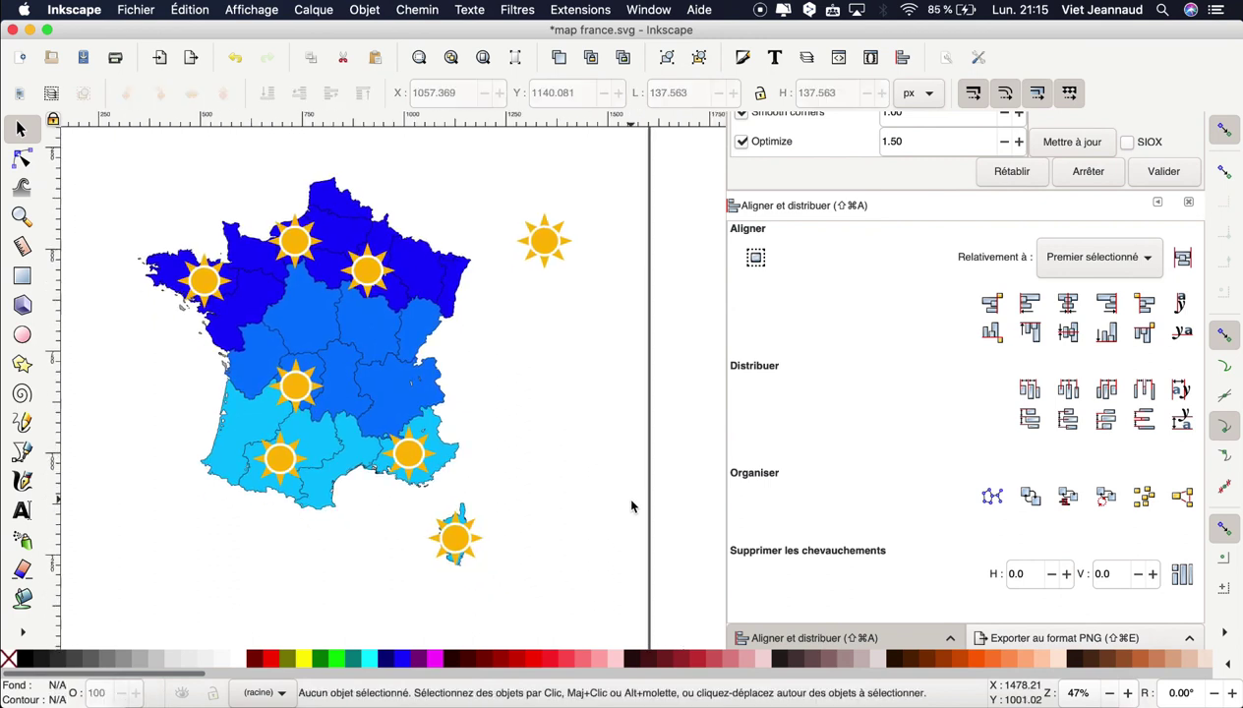